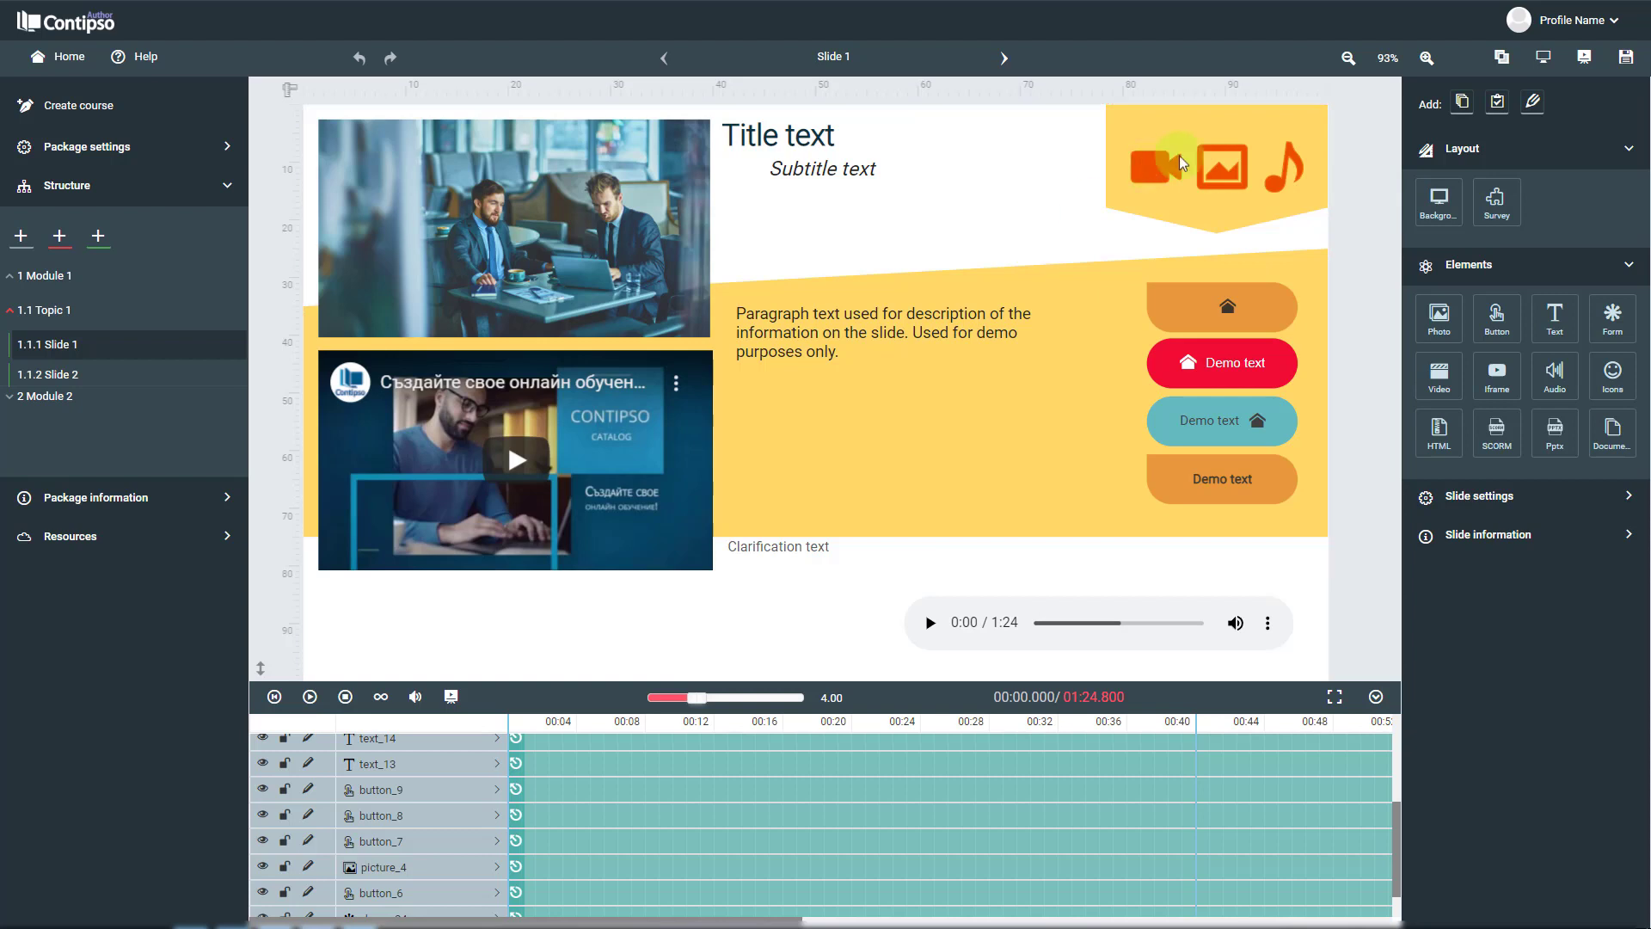
- Add an interaction to the teal Demo text button, triggered by the On click action
left_click(1502, 60)
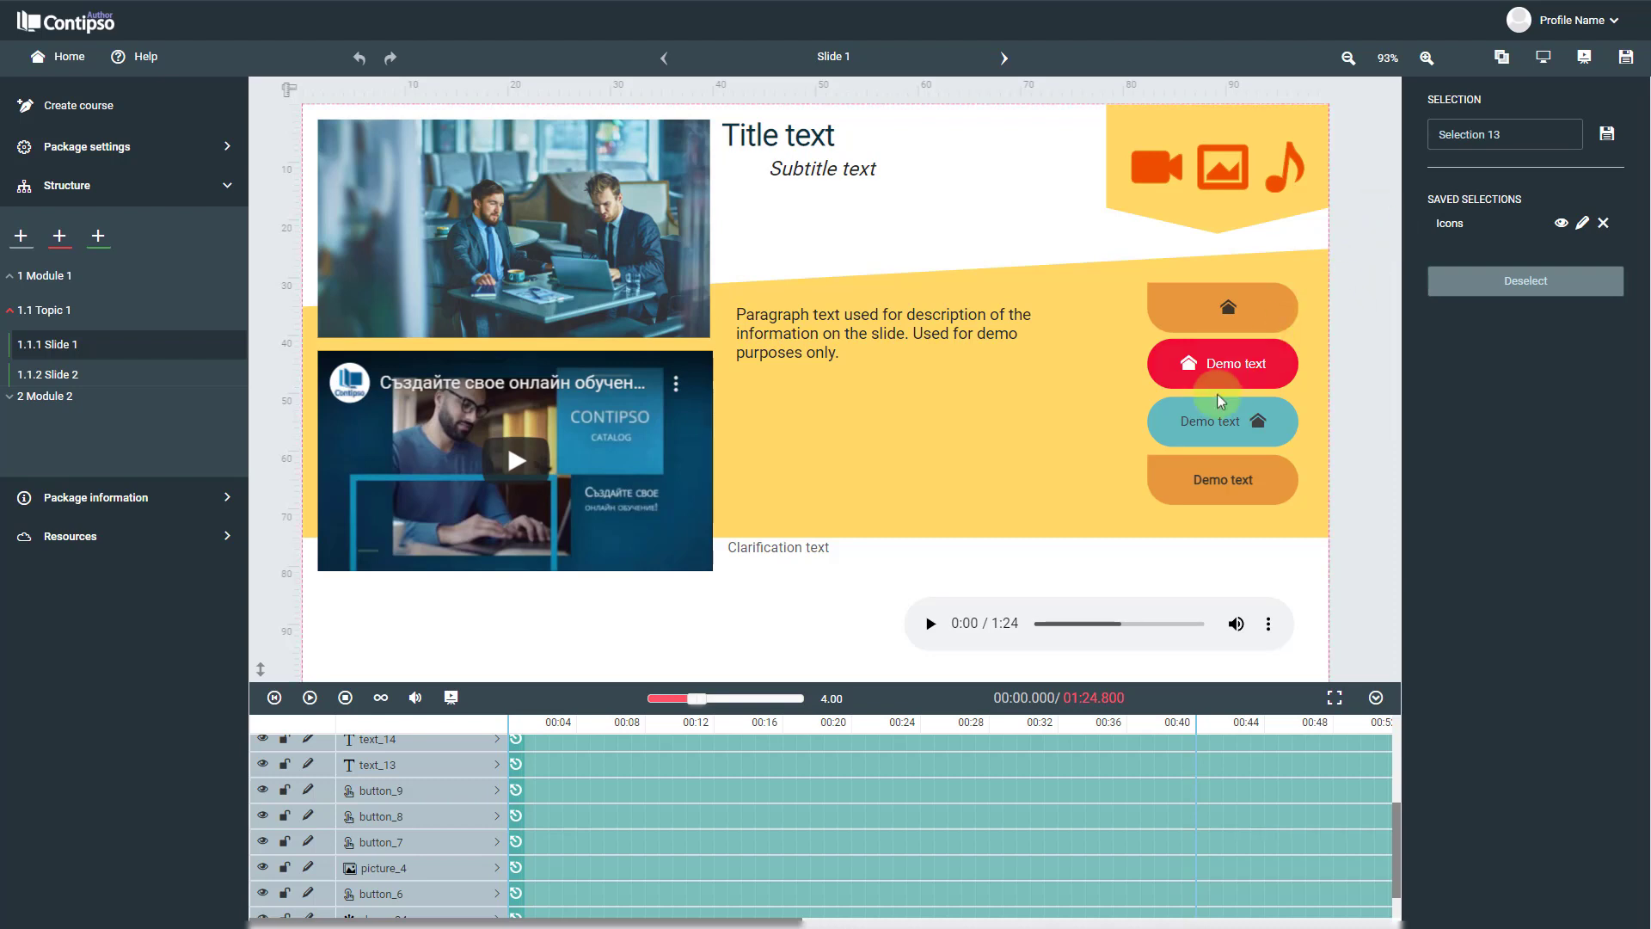
left_click(1191, 429)
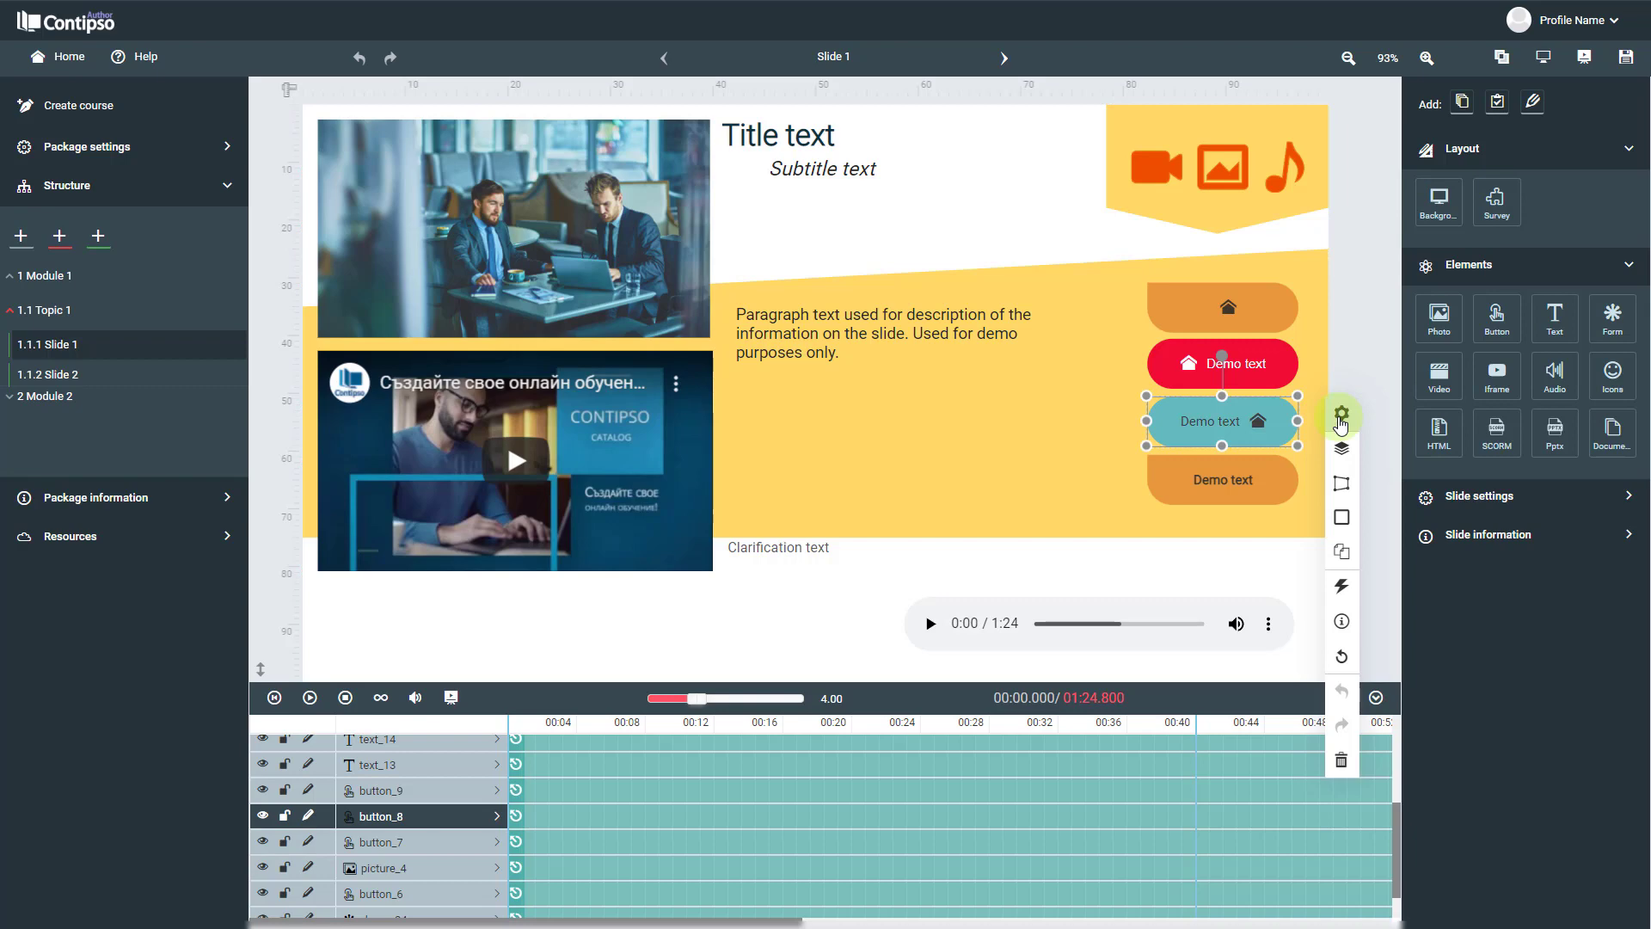
left_click(1346, 589)
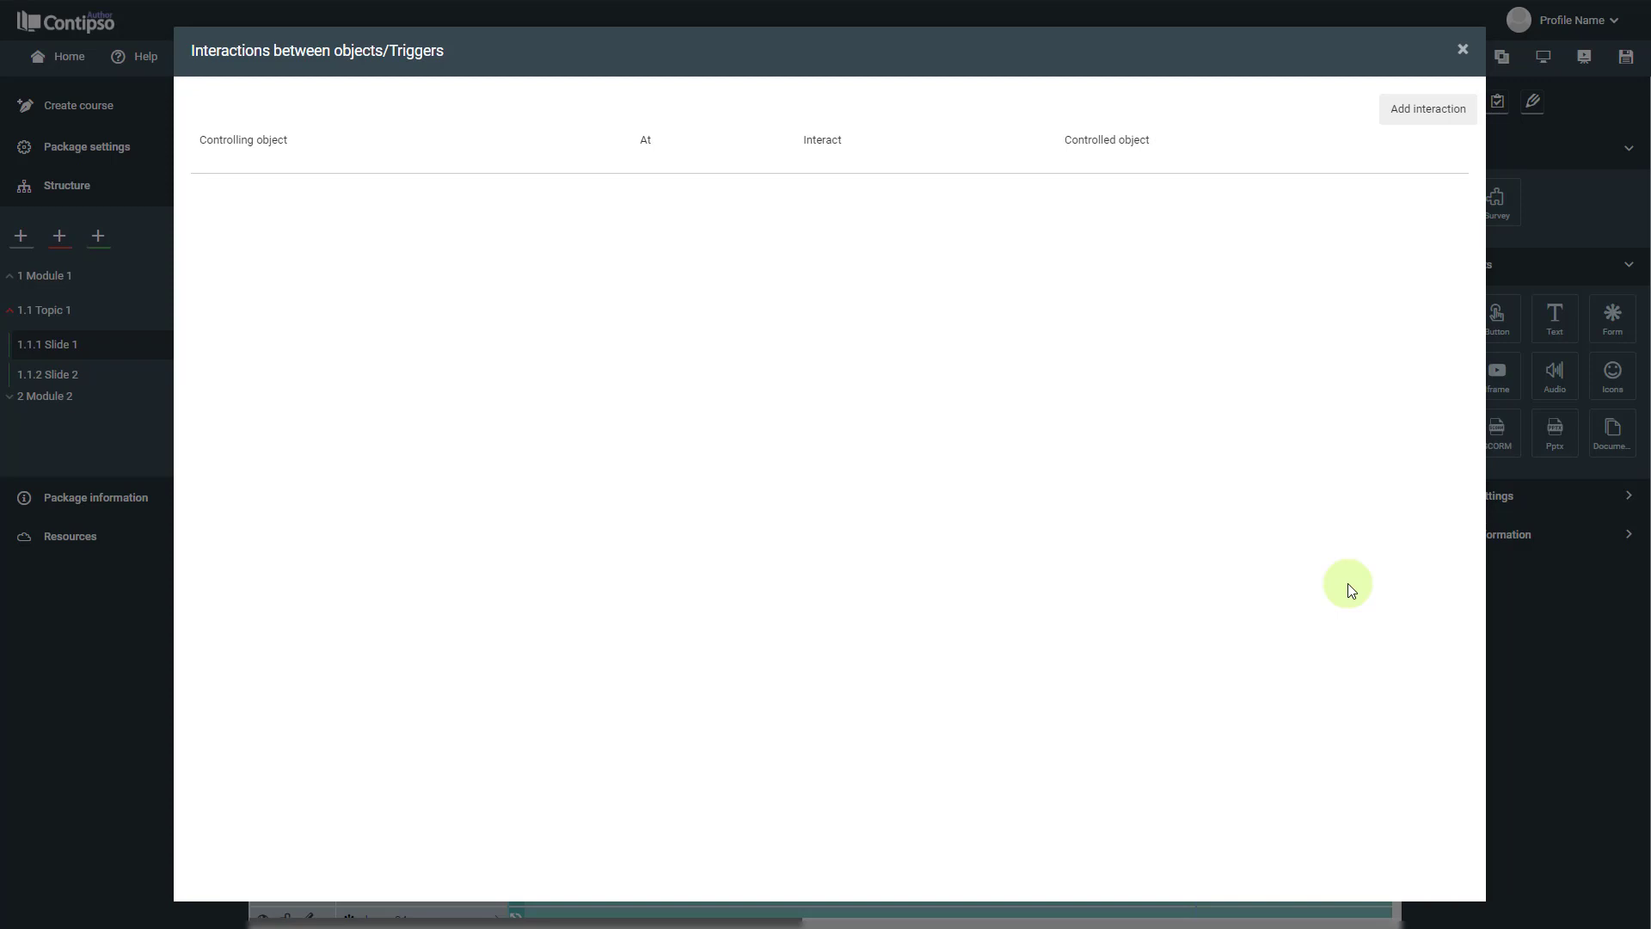
left_click(1407, 112)
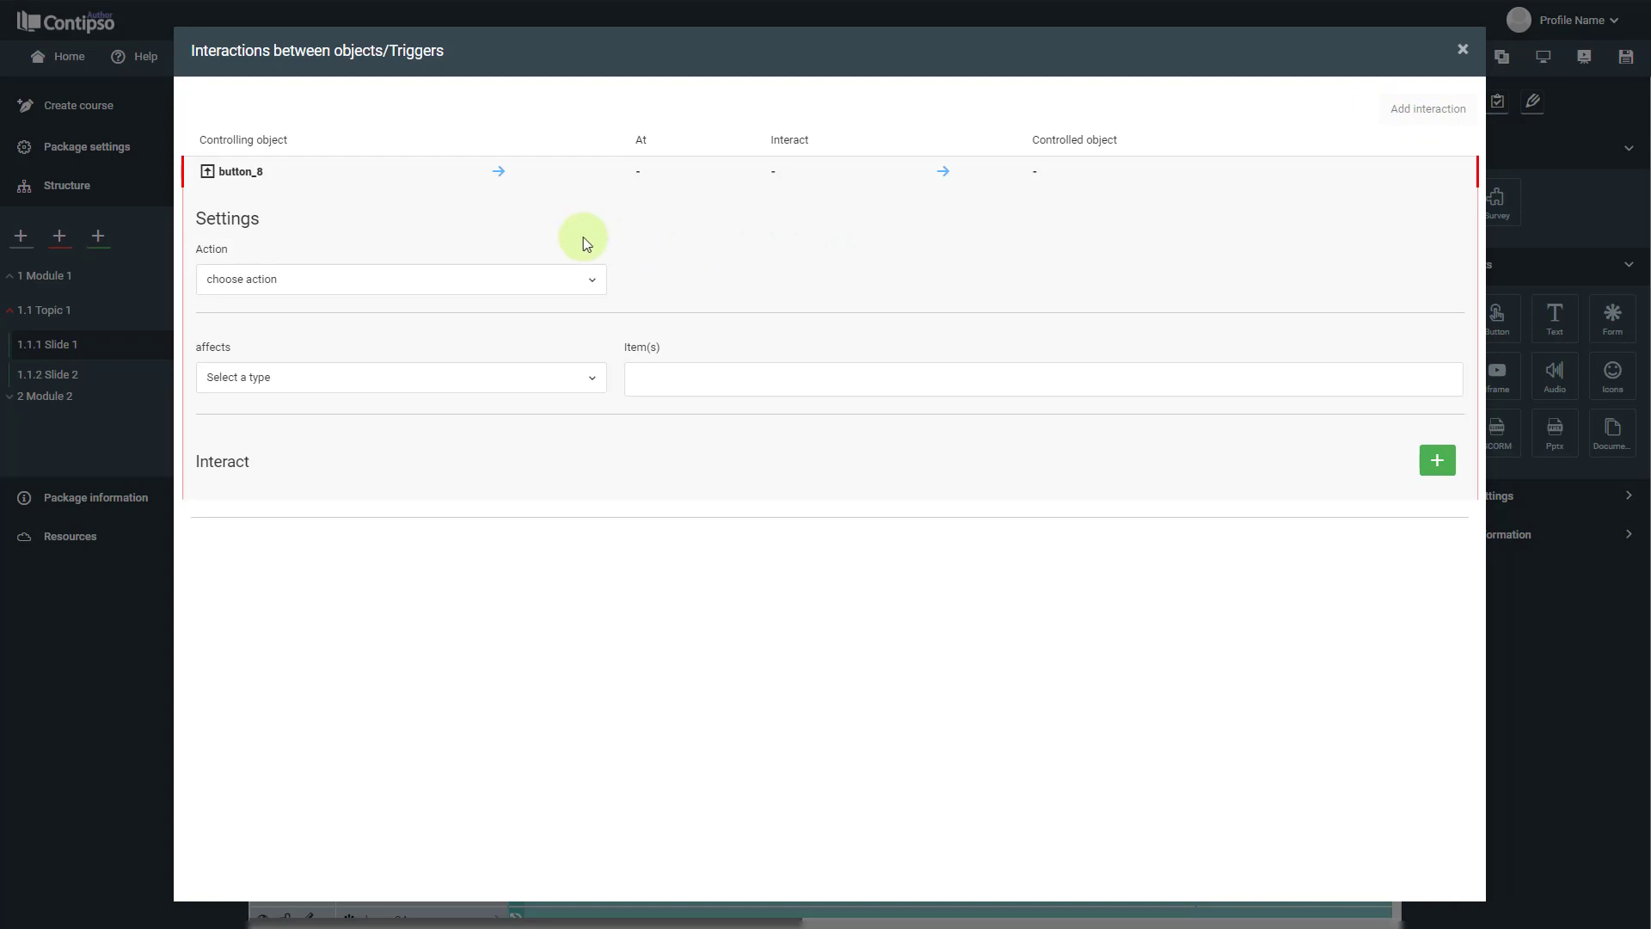
left_click(540, 279)
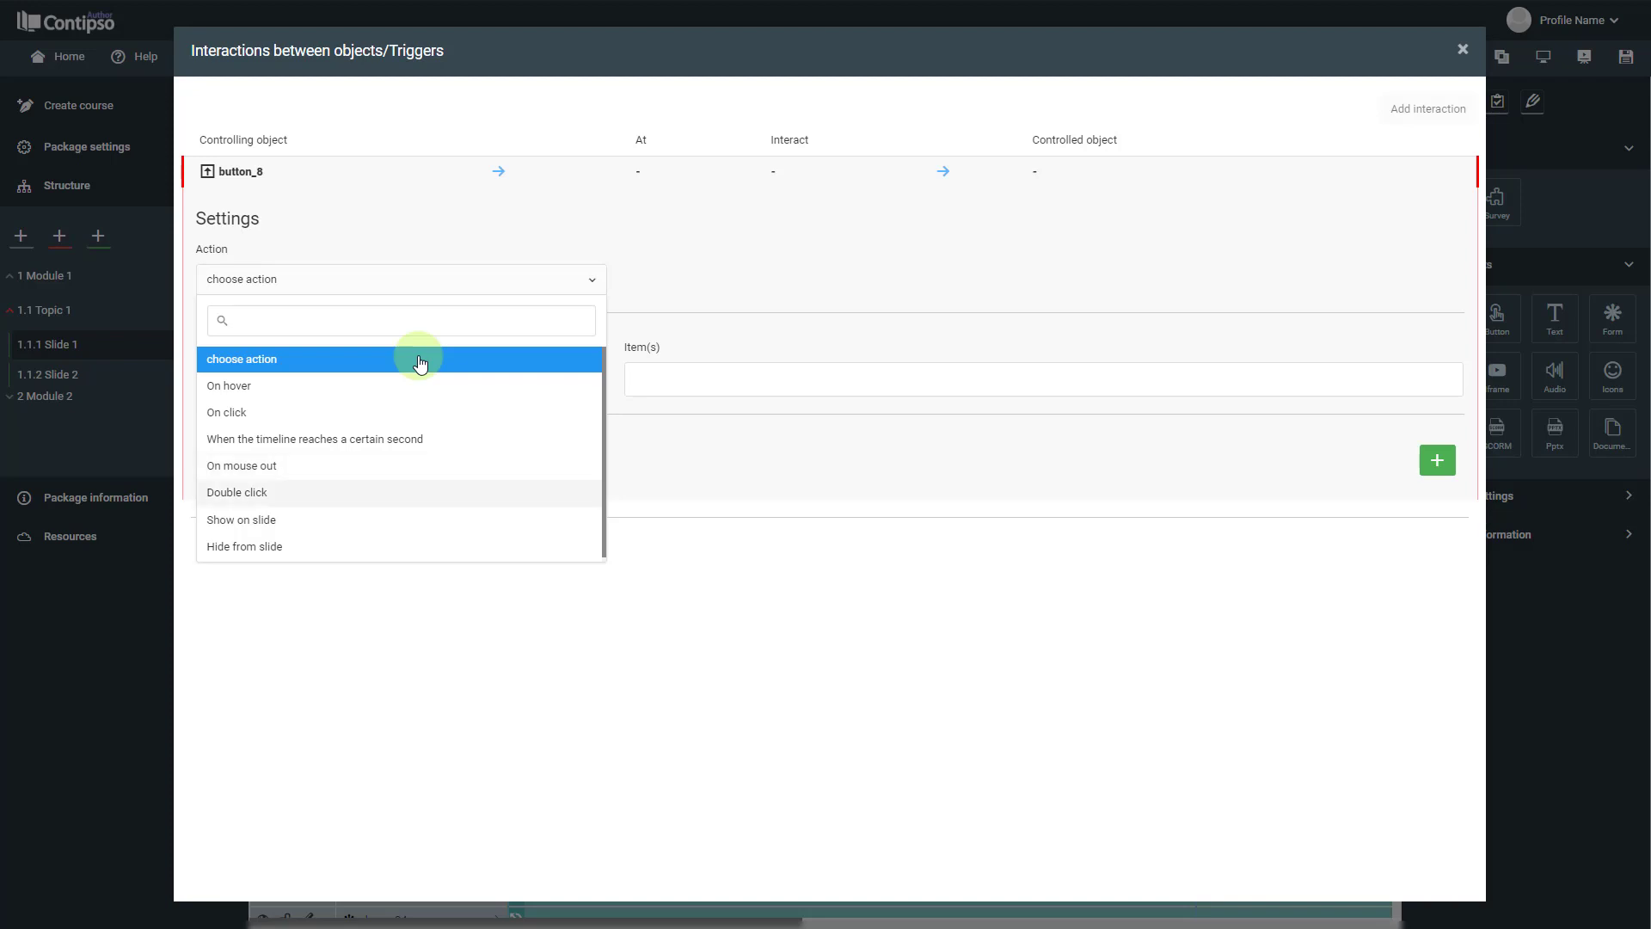
scroll(368, 398, "down", 1)
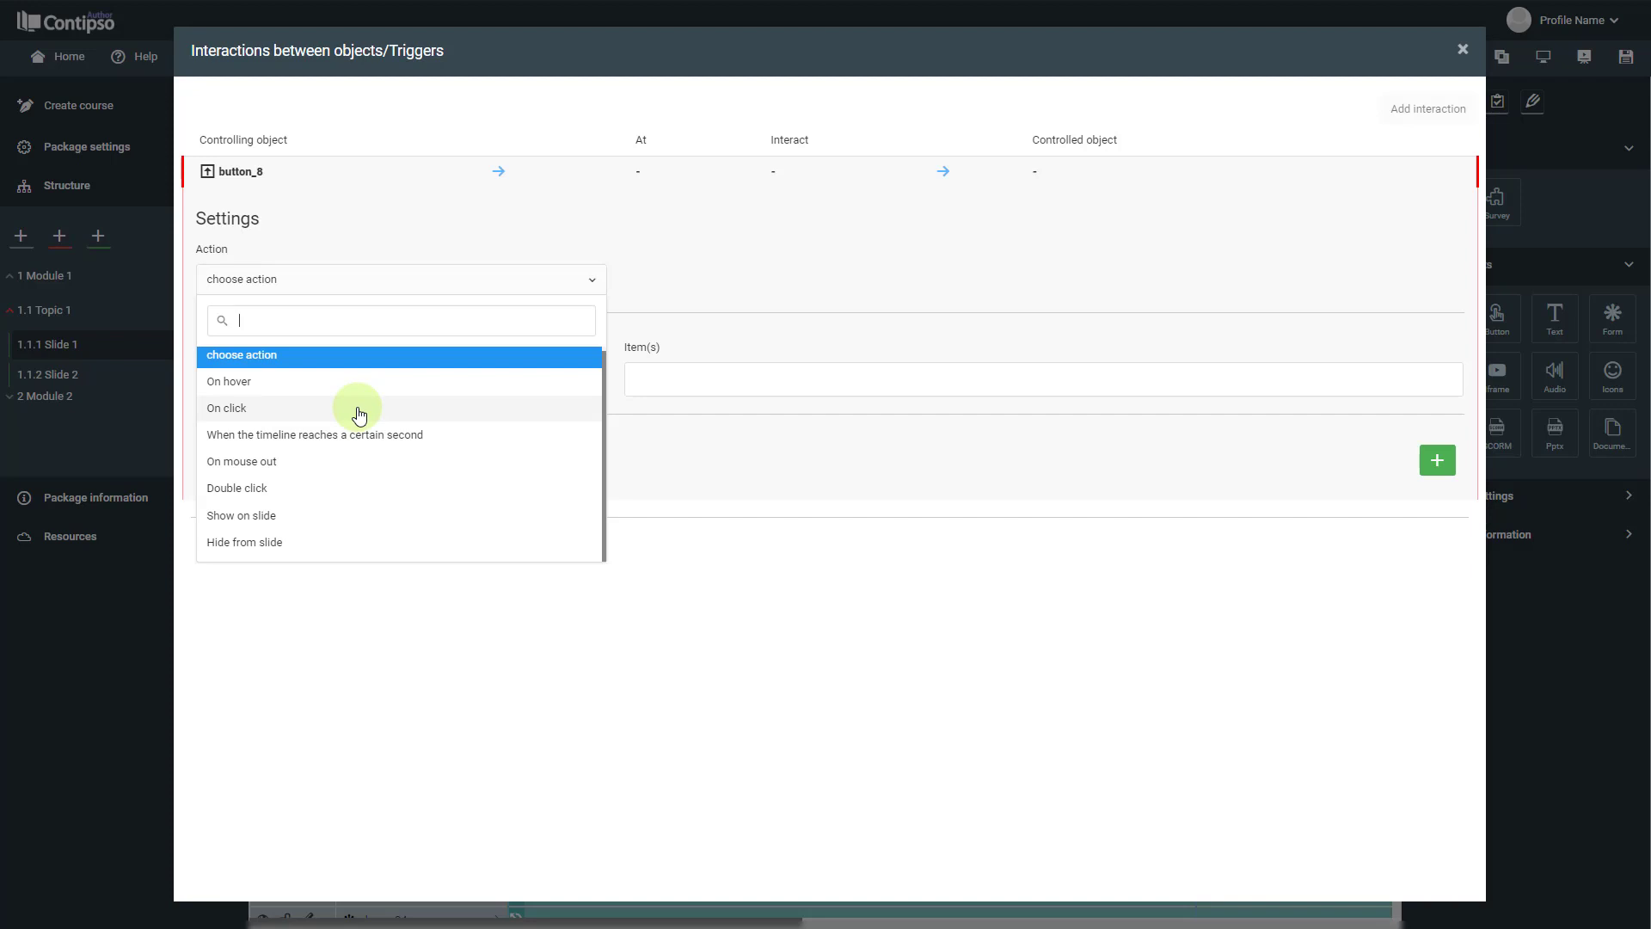
left_click(359, 411)
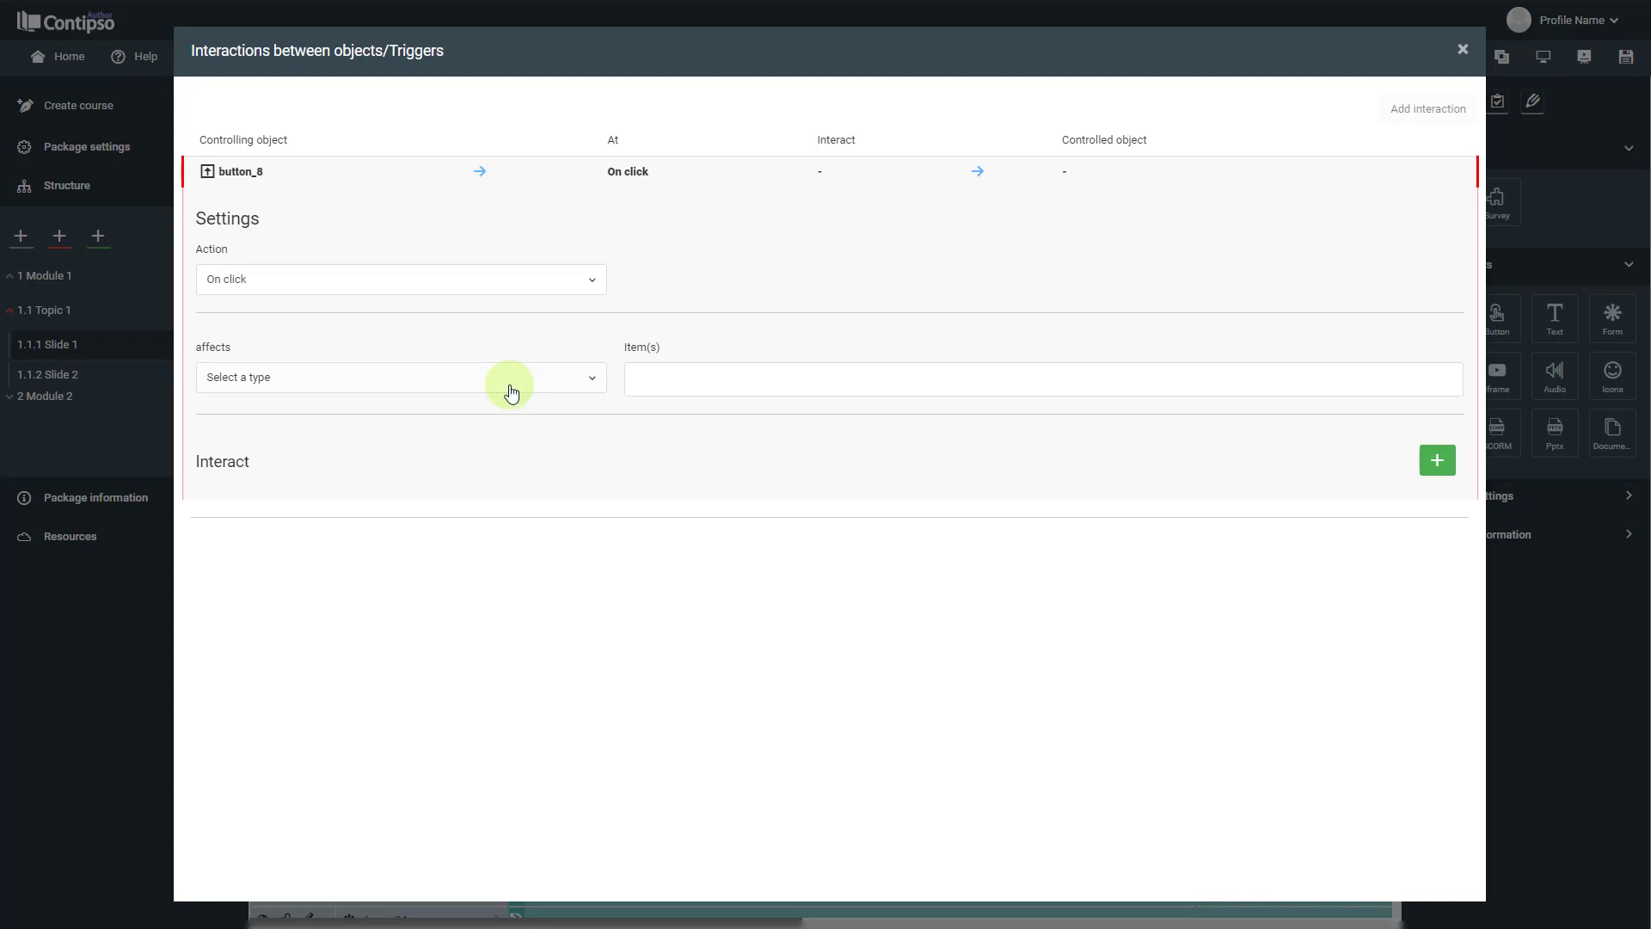
- Make the teal button's interaction affect the Element type, with the saved Icons selection as its item
left_click(511, 390)
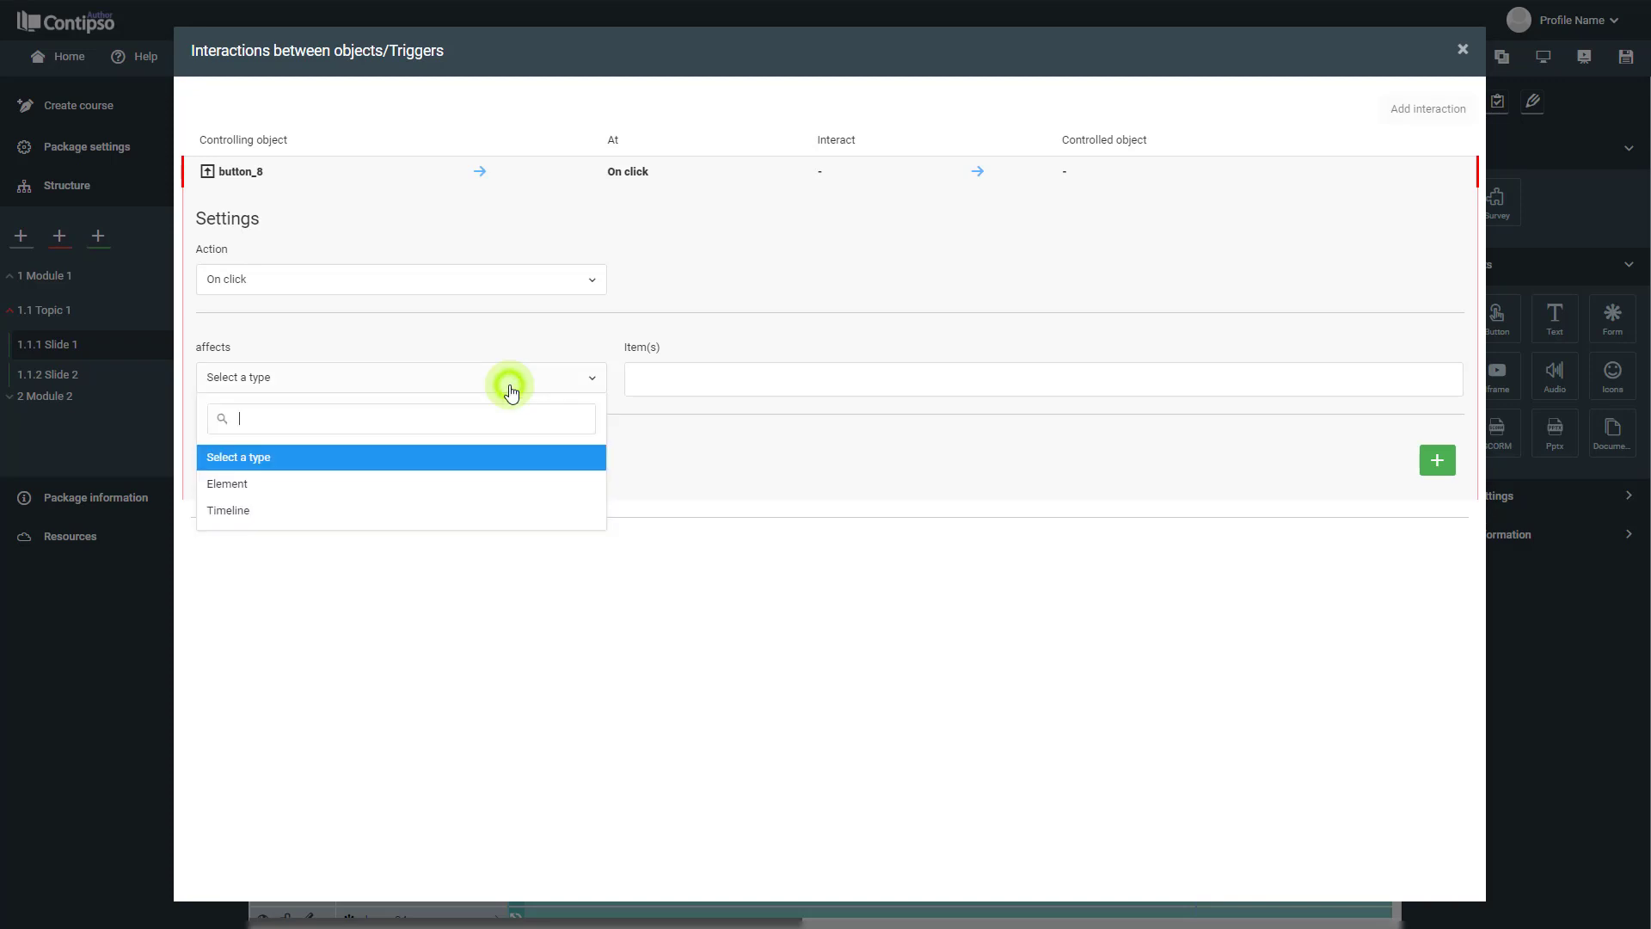
left_click(441, 486)
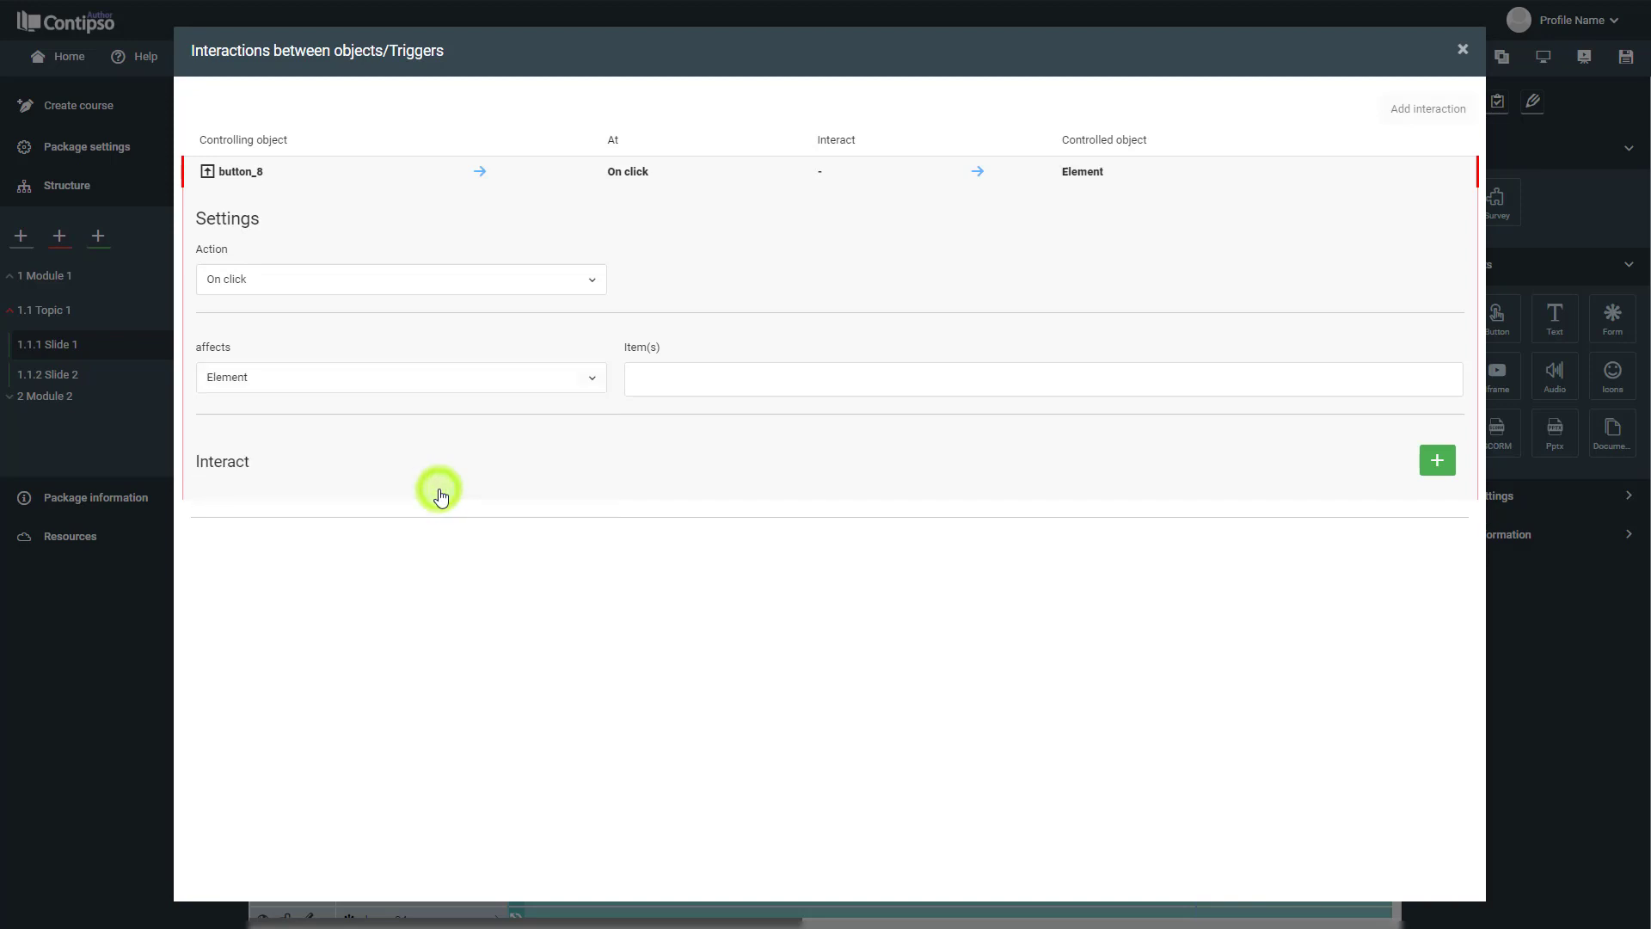
left_click(669, 372)
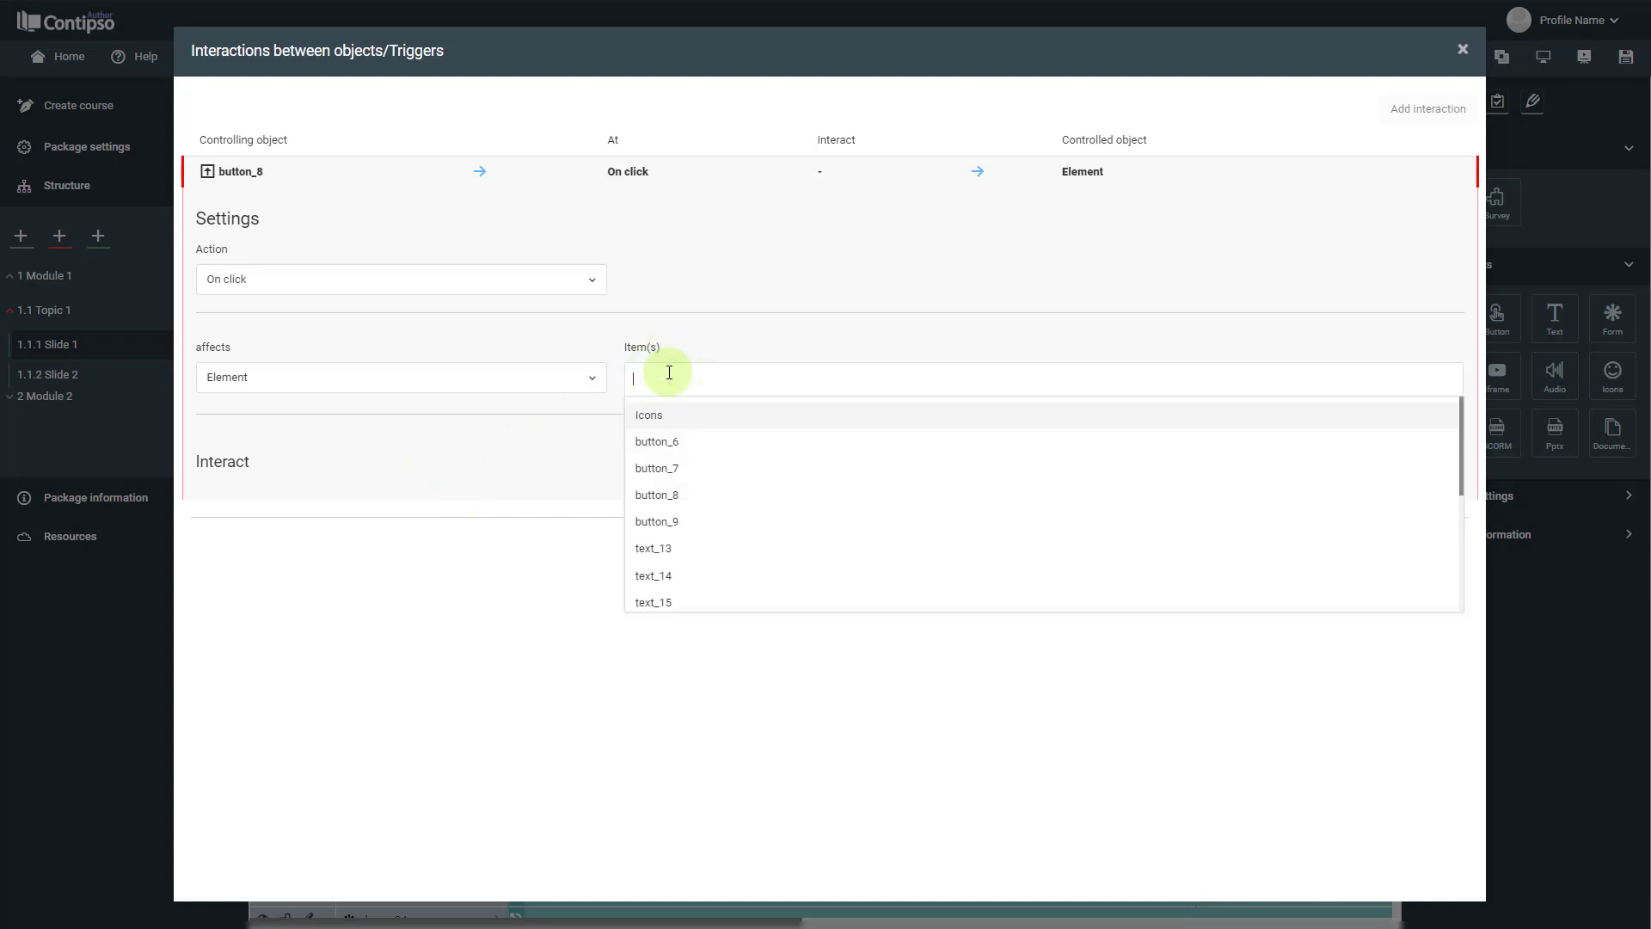
scroll(685, 465, "down", 4)
scroll(686, 465, "up", 4)
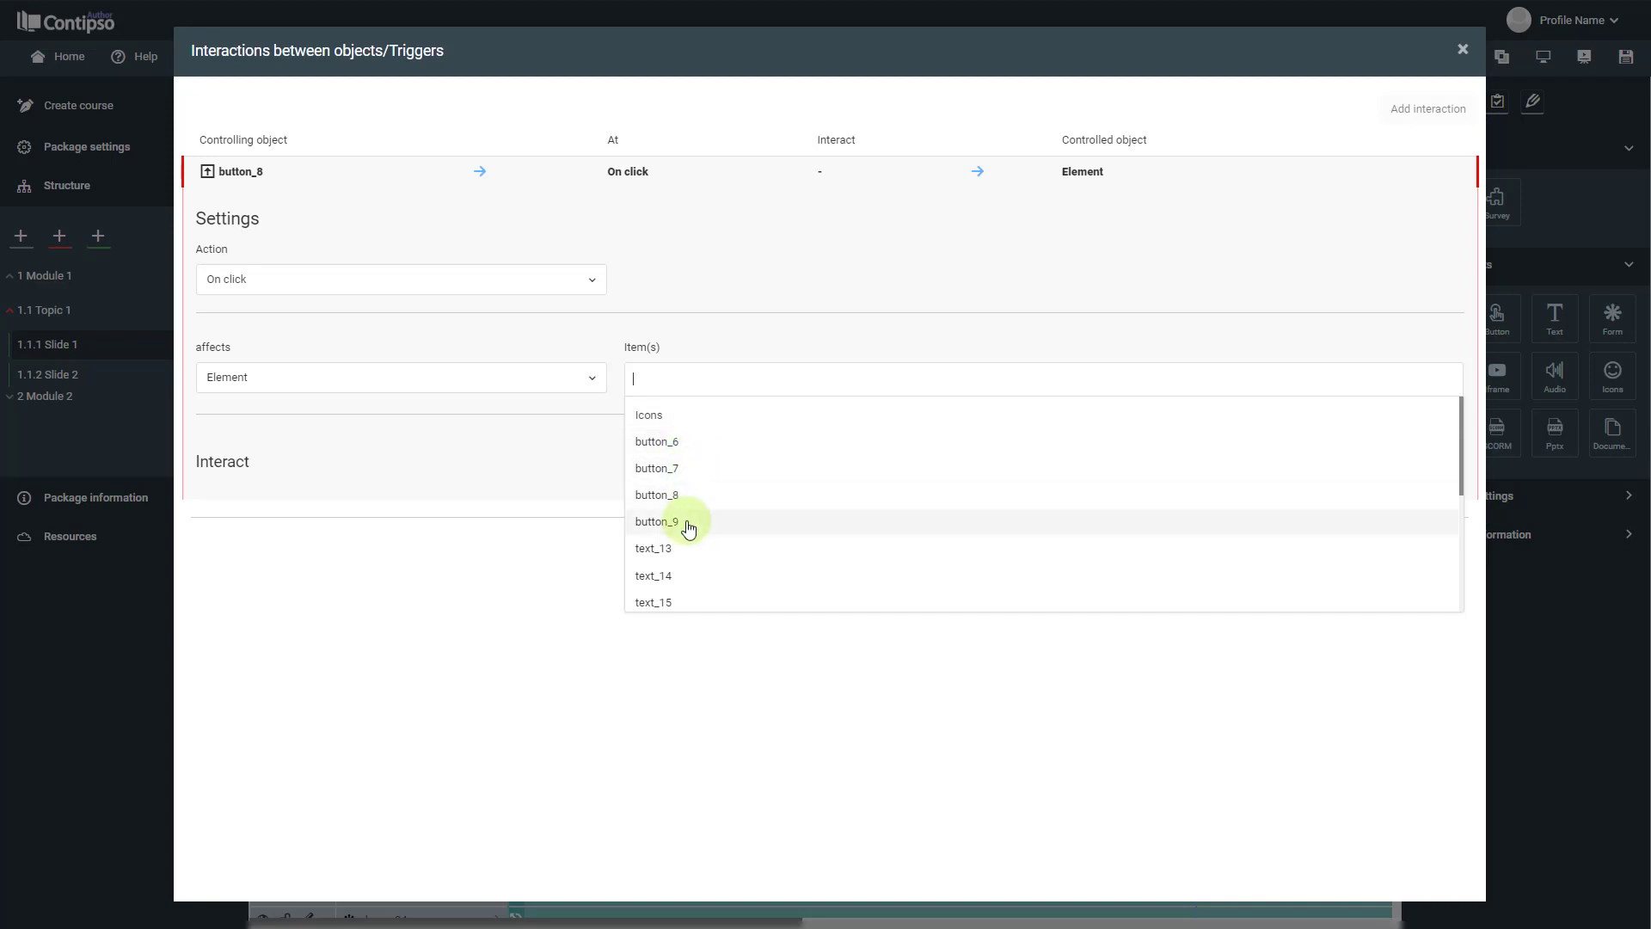
scroll(689, 529, "down", 1)
scroll(689, 528, "down", 3)
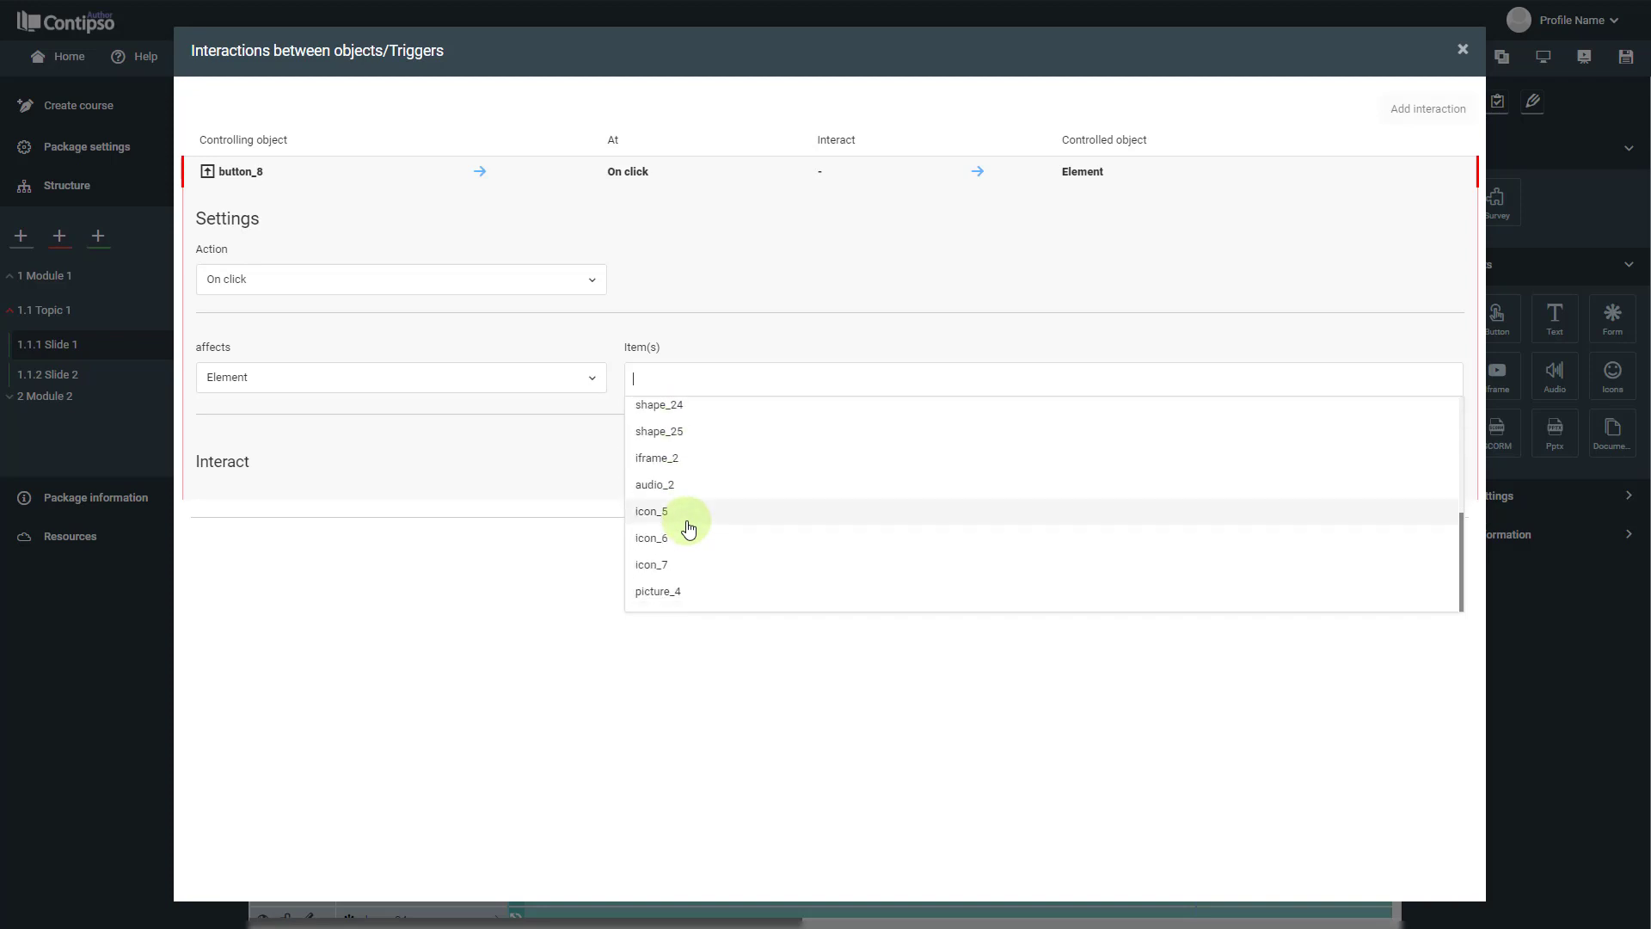
scroll(689, 528, "up", 4)
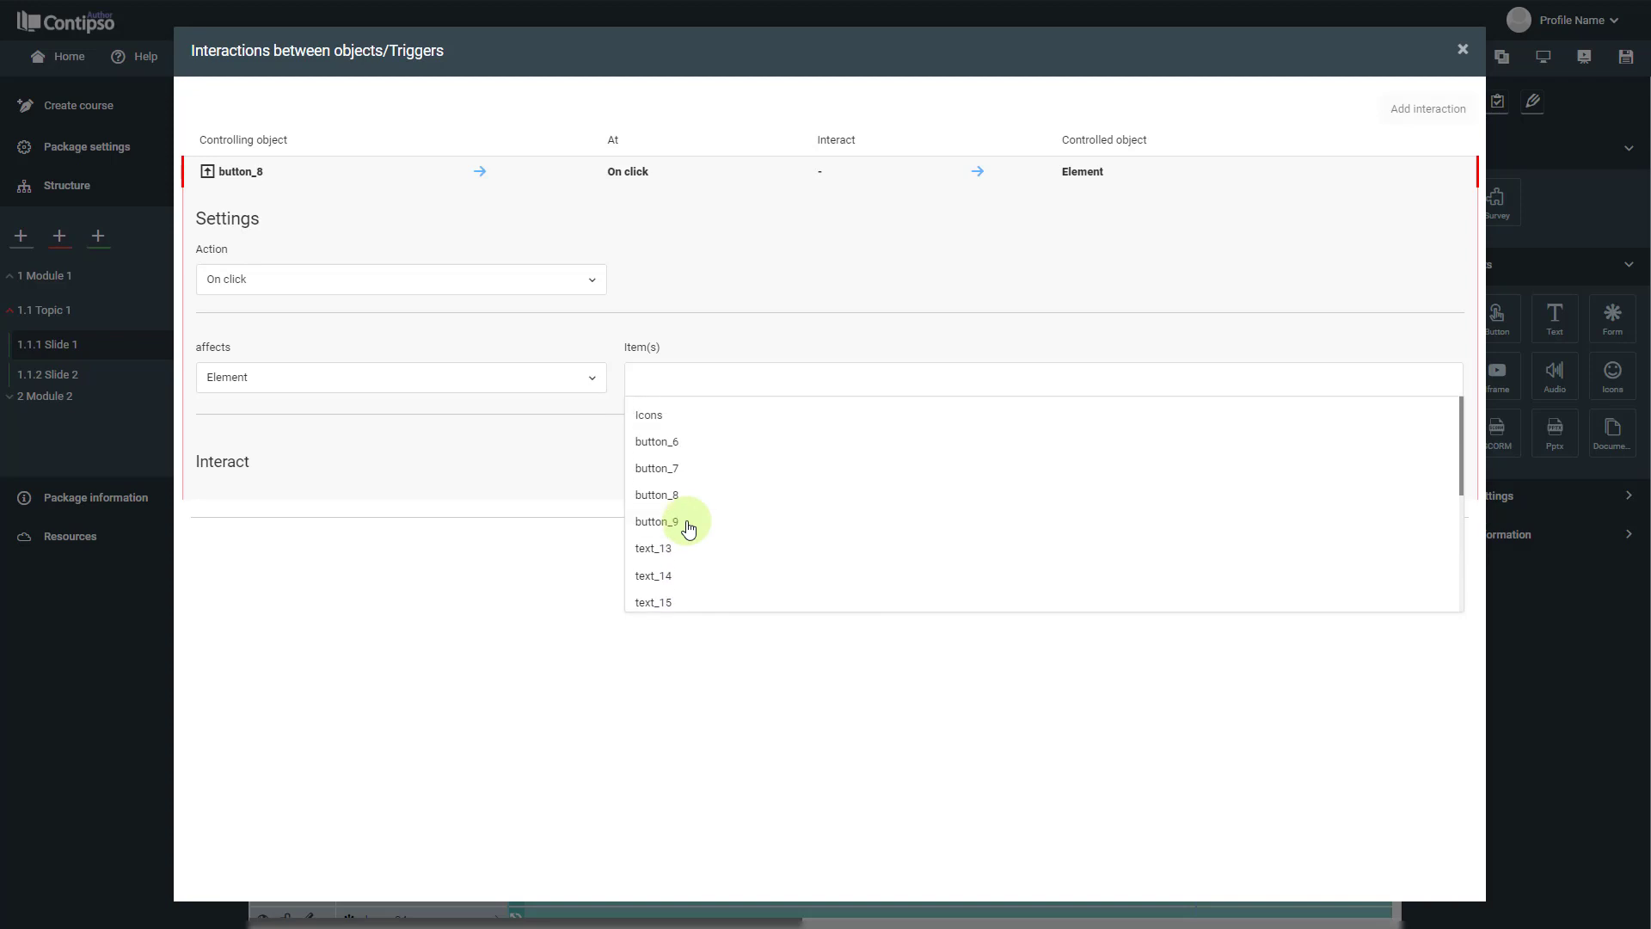
left_click(691, 421)
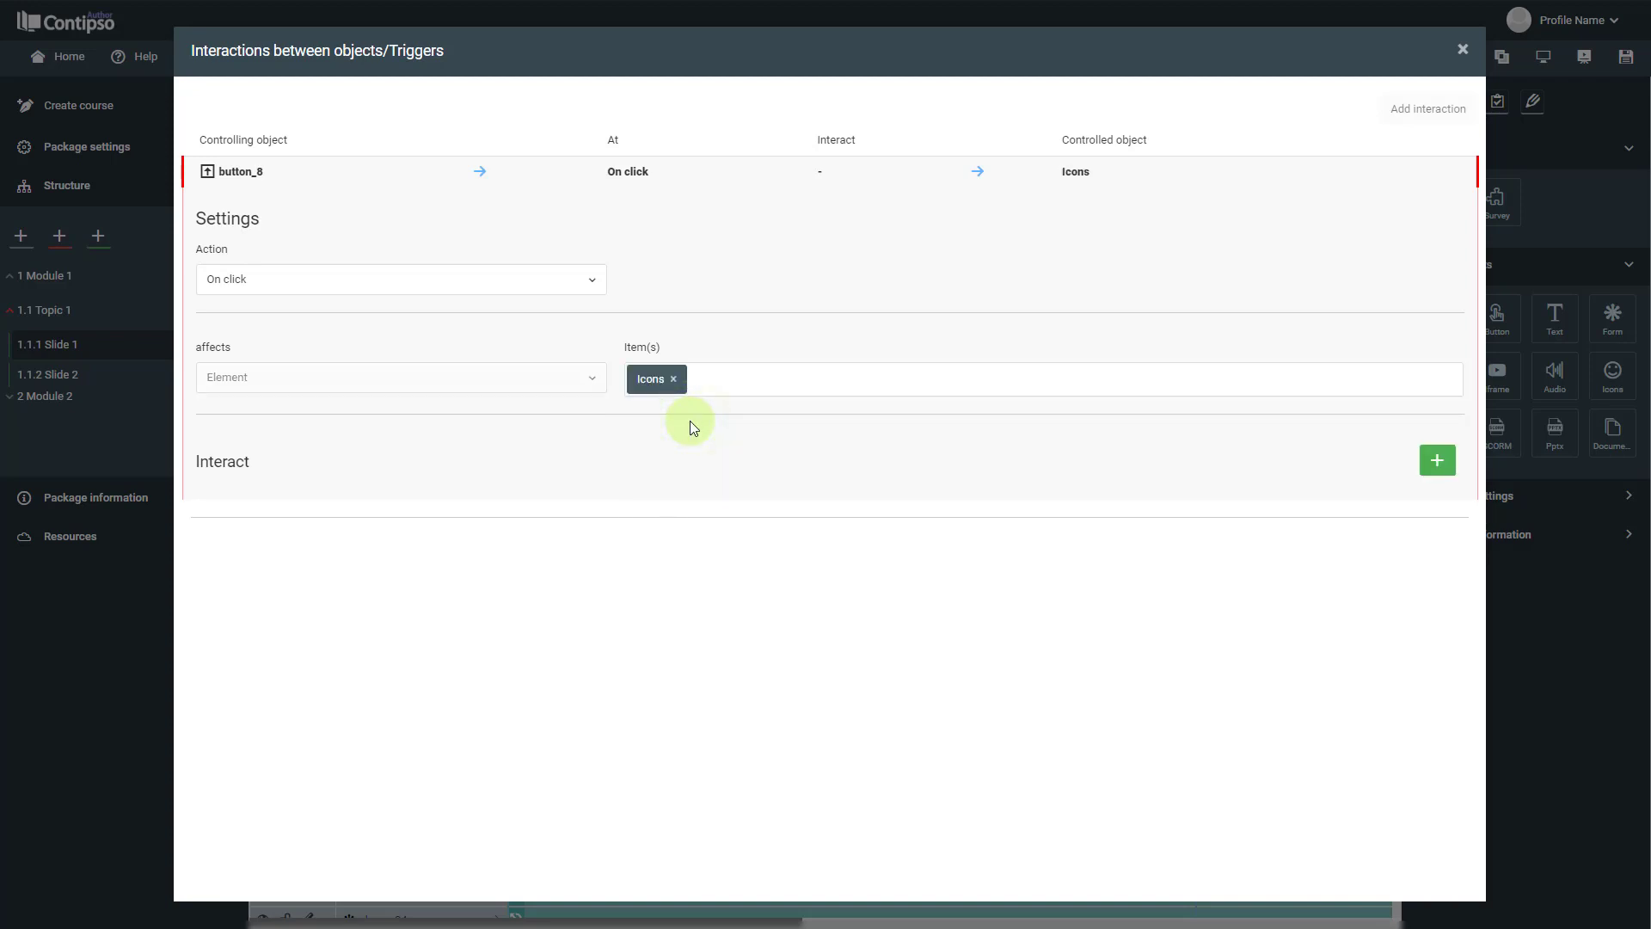
- Give the teal button's interaction a visibility parameter with the value Hidden, apply it and close the interactions dialog
left_click(1437, 463)
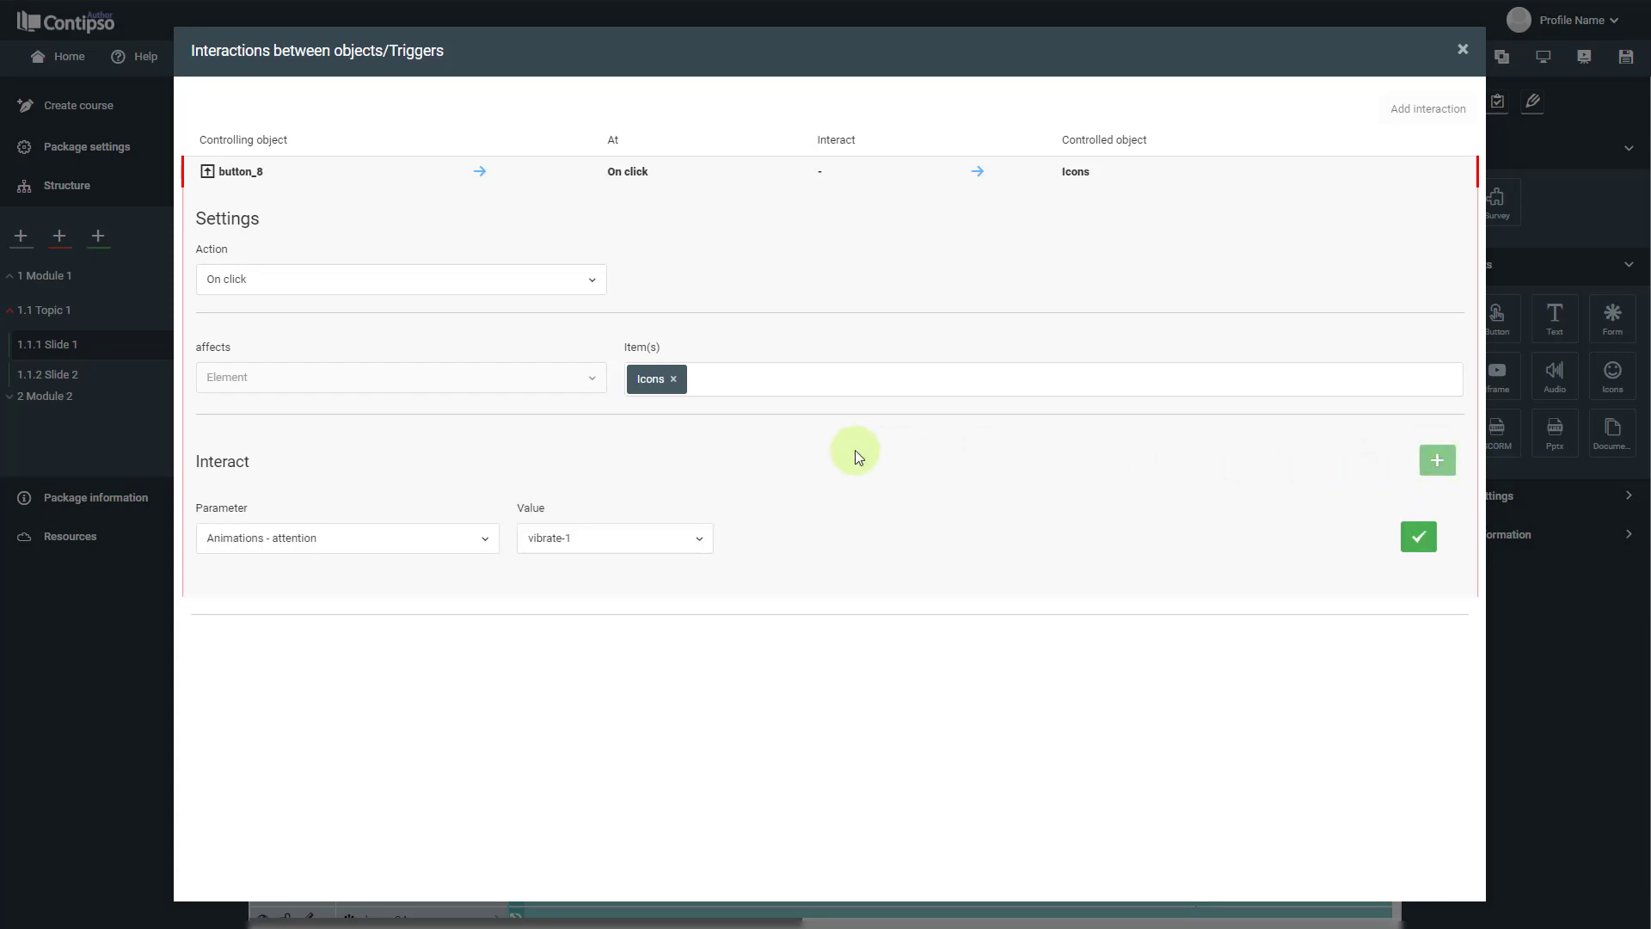
left_click(411, 542)
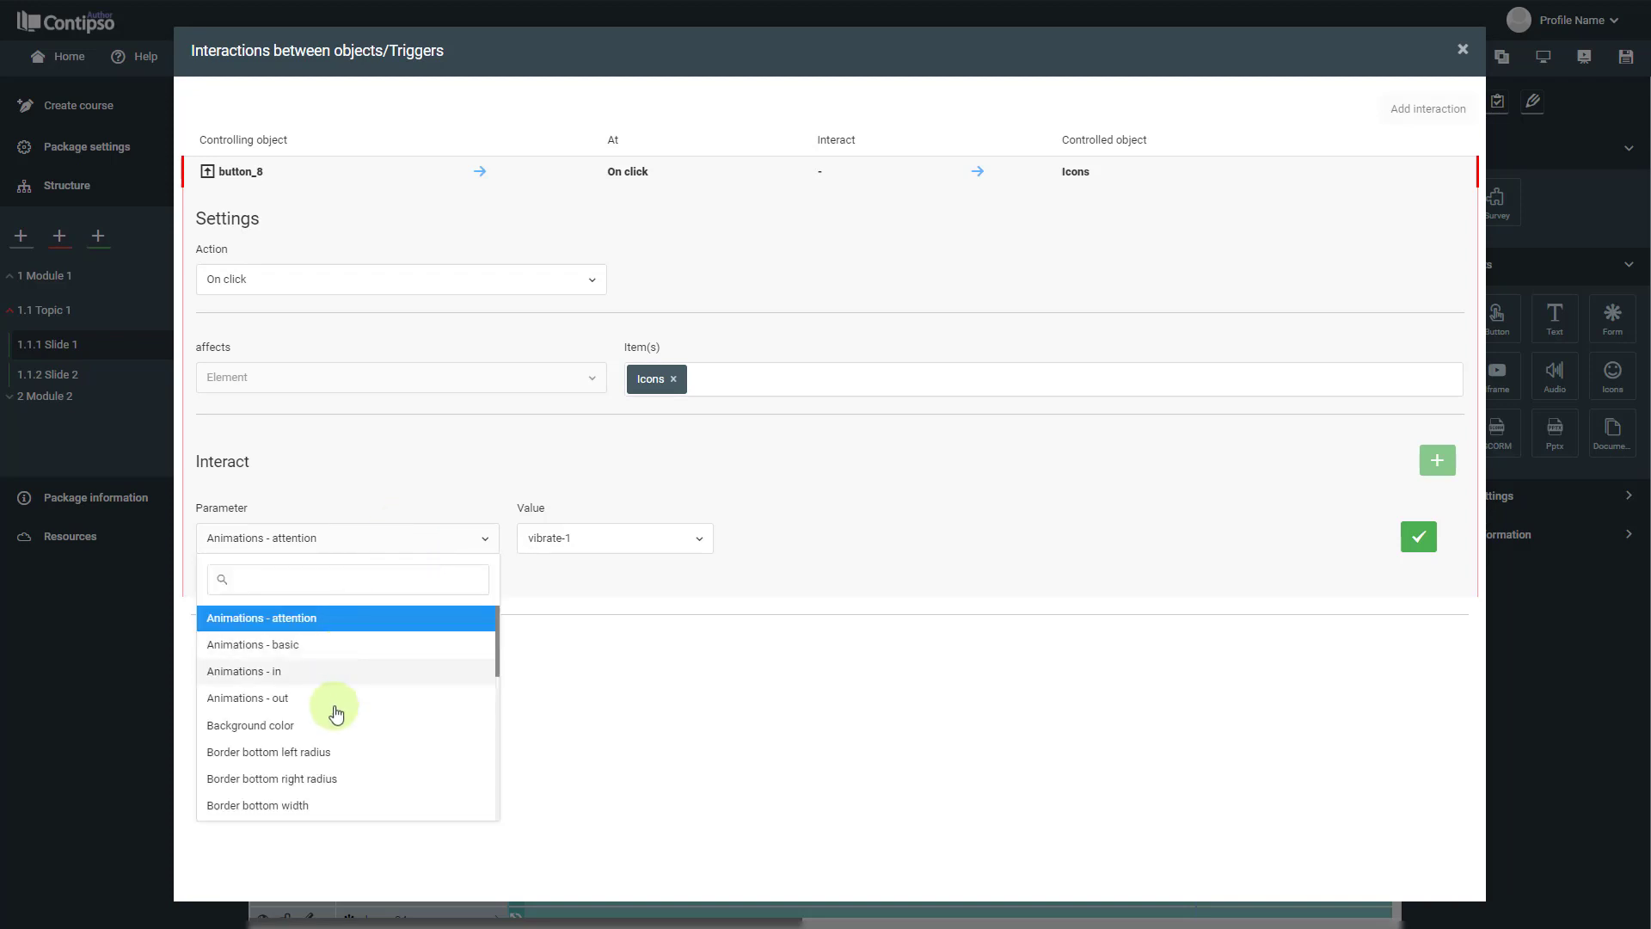
scroll(336, 723, "down", 5)
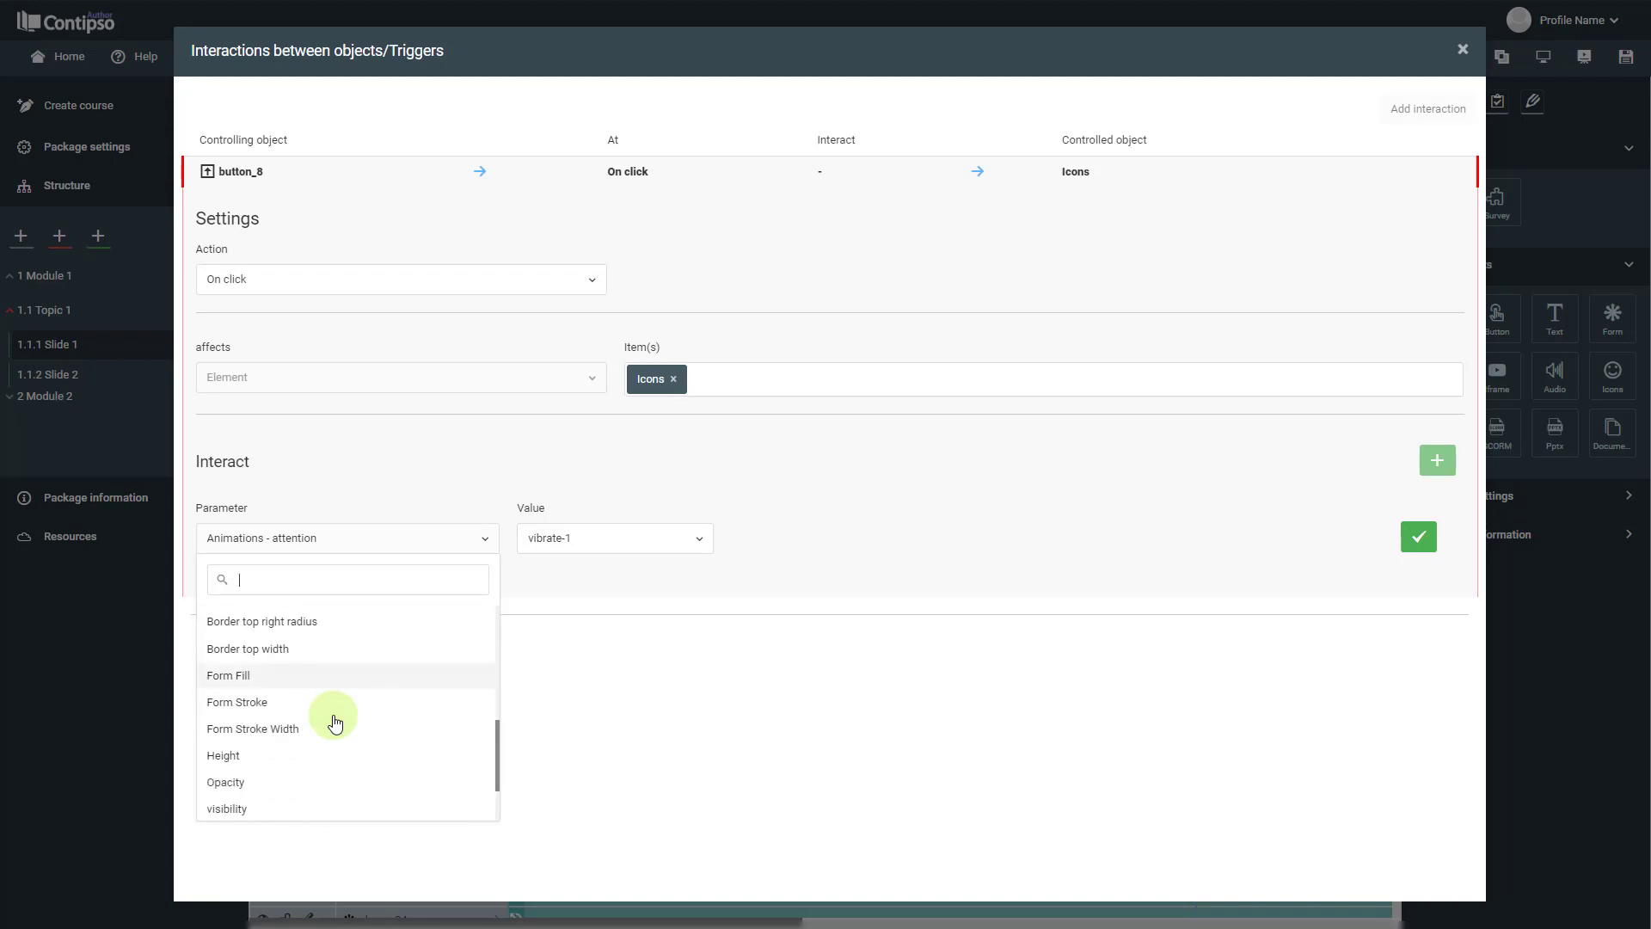
scroll(336, 723, "down", 2)
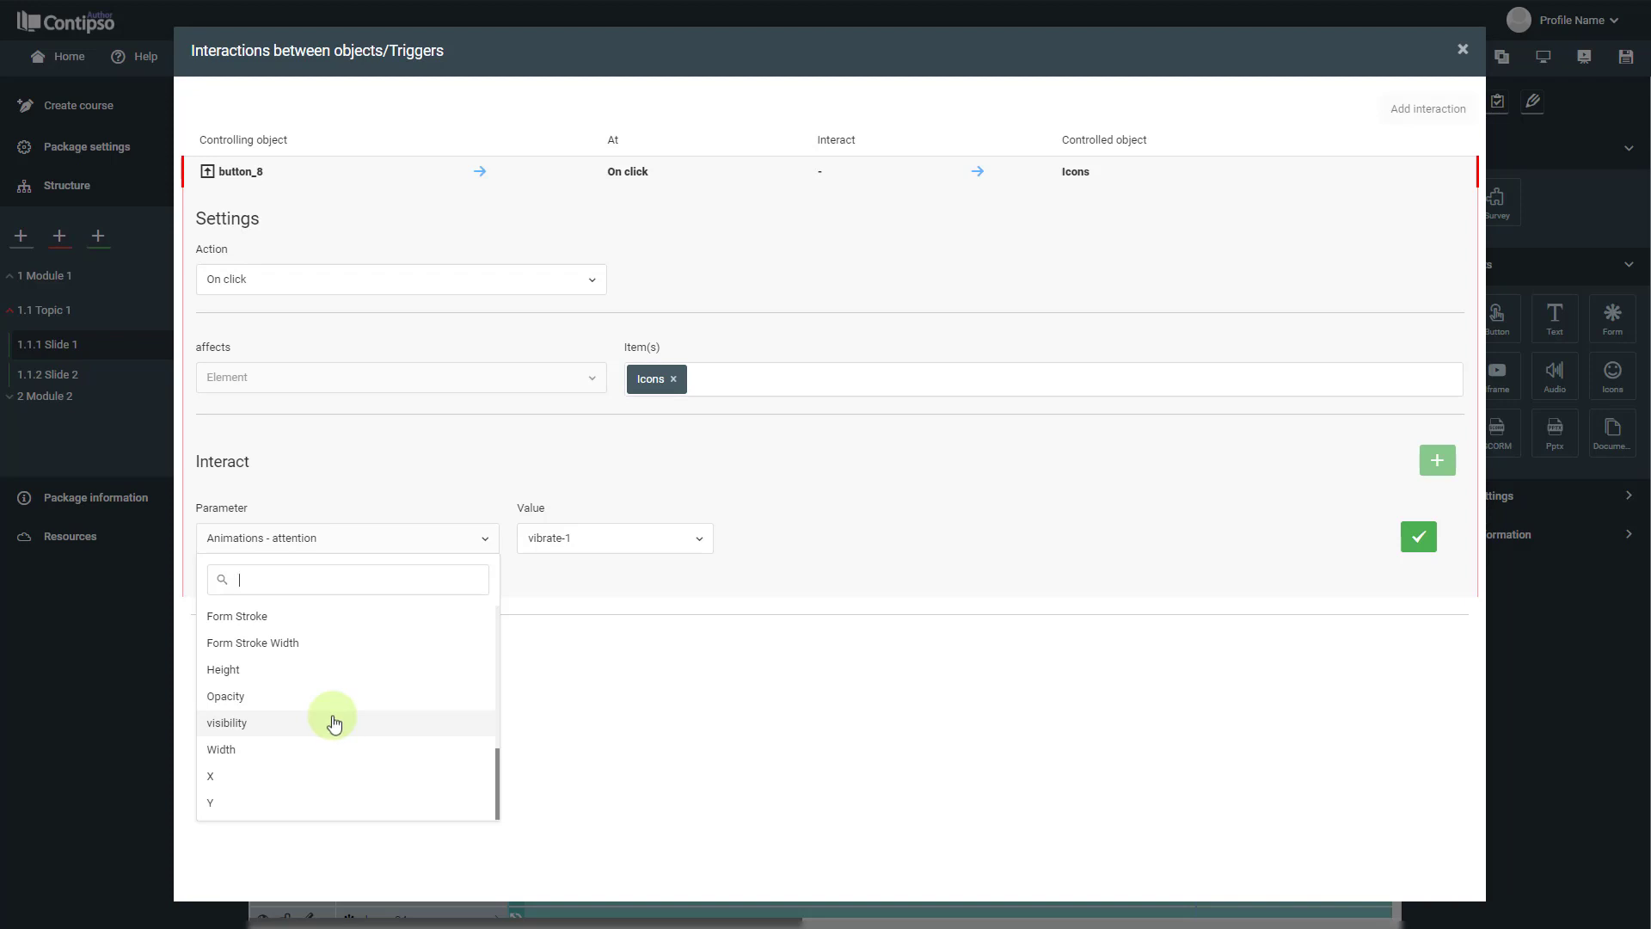
left_click(335, 723)
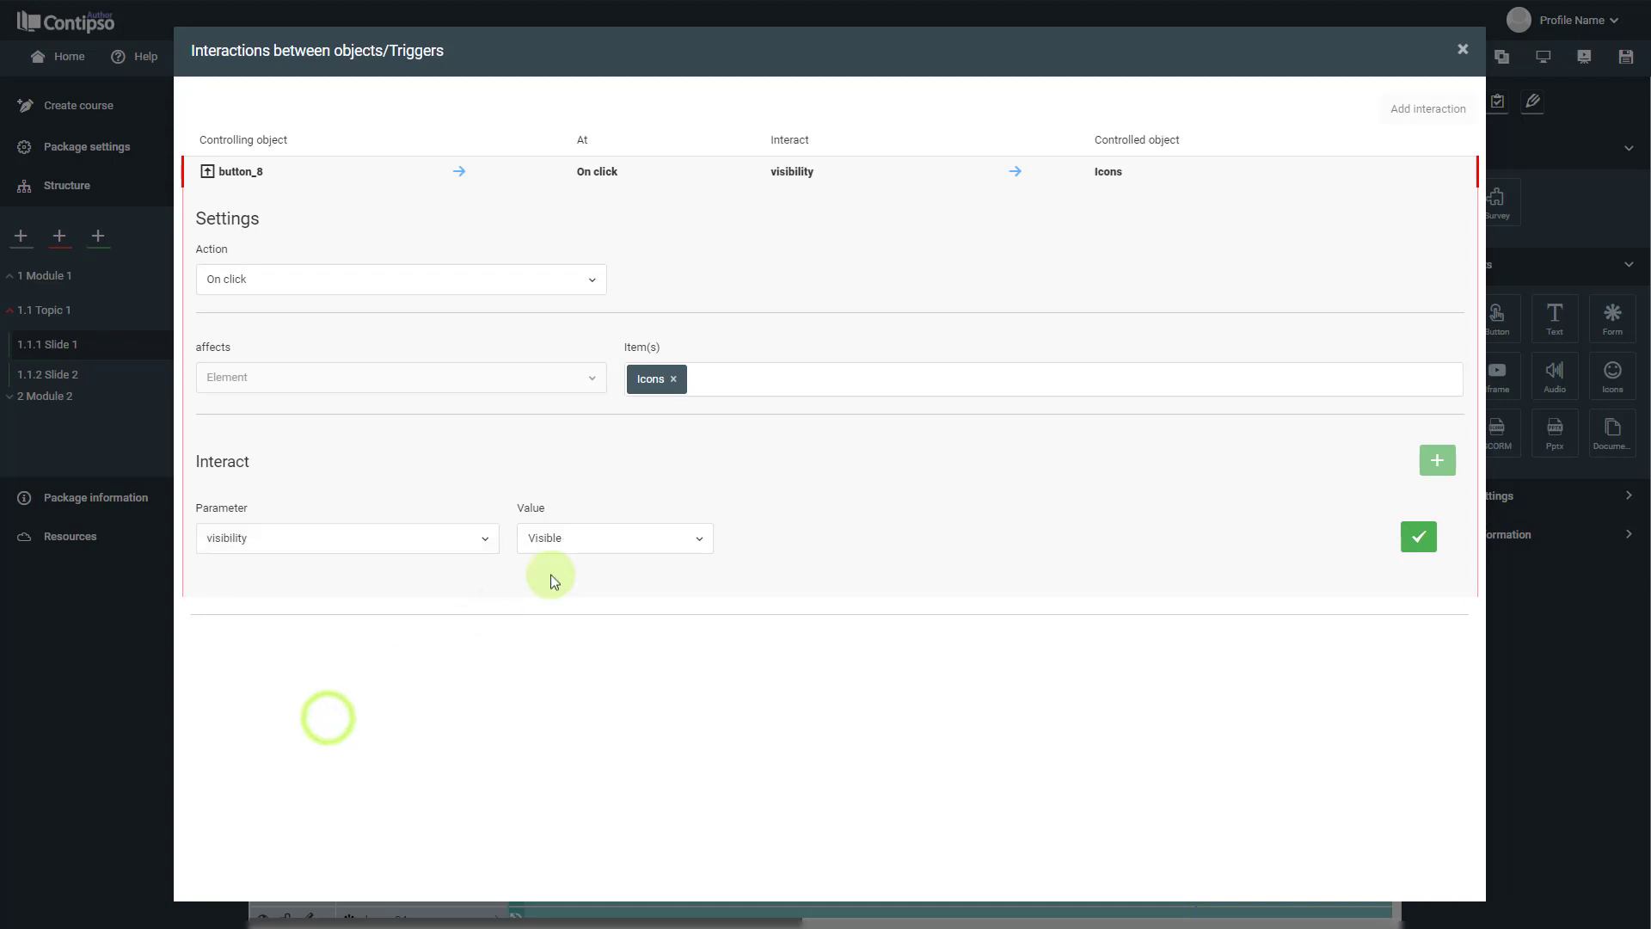
left_click(601, 549)
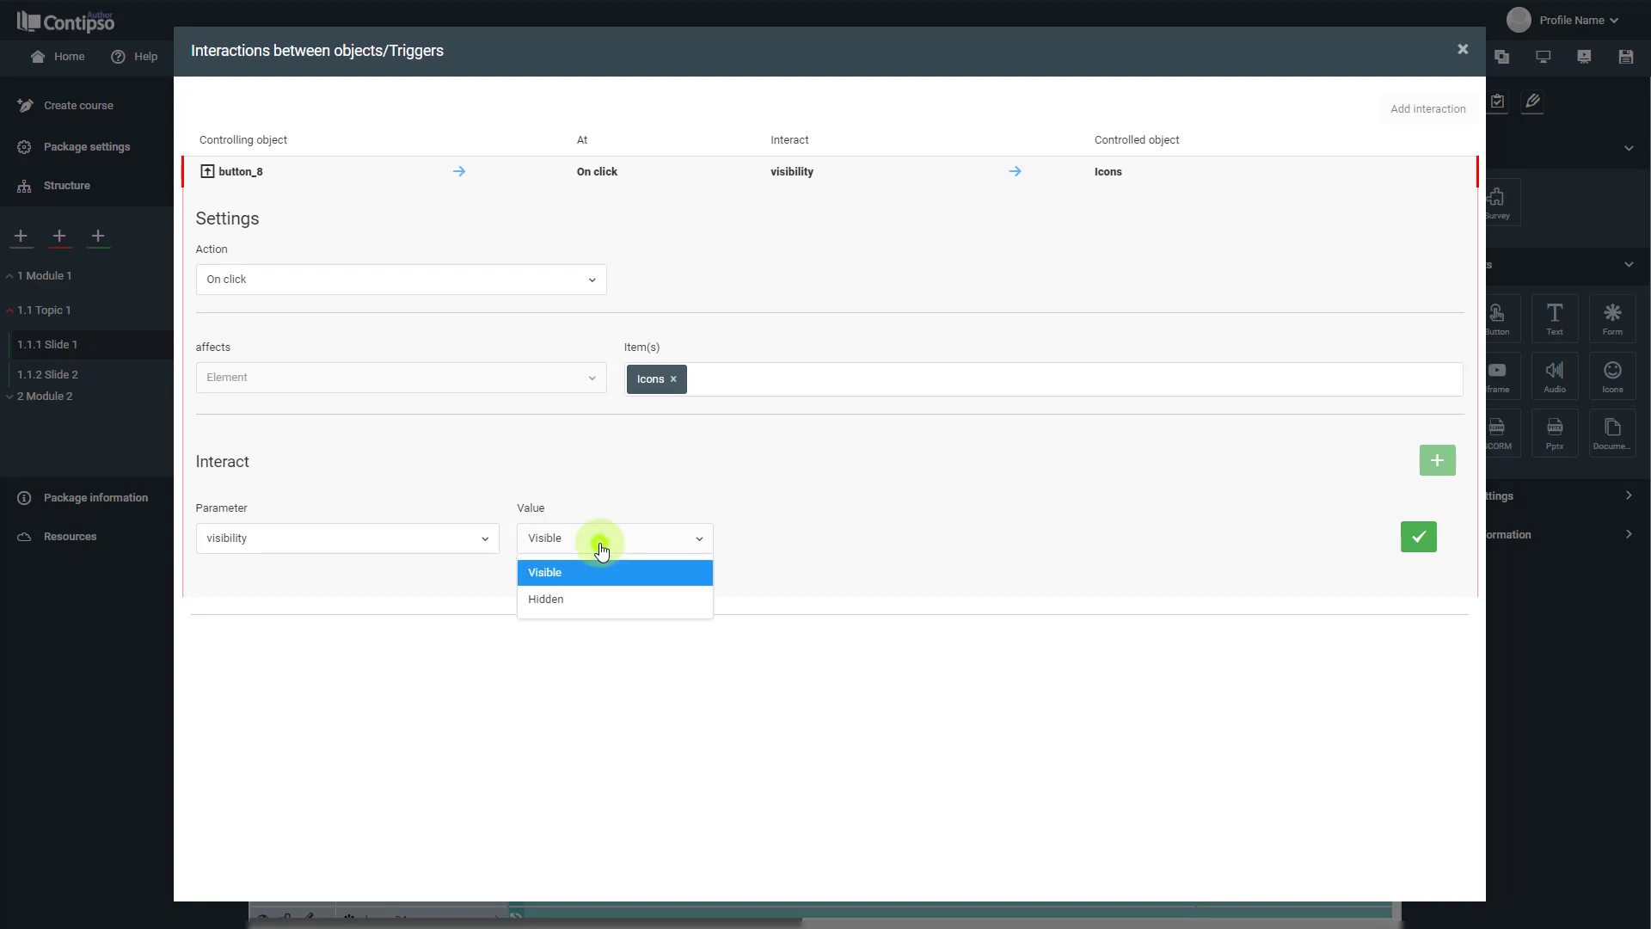
left_click(585, 599)
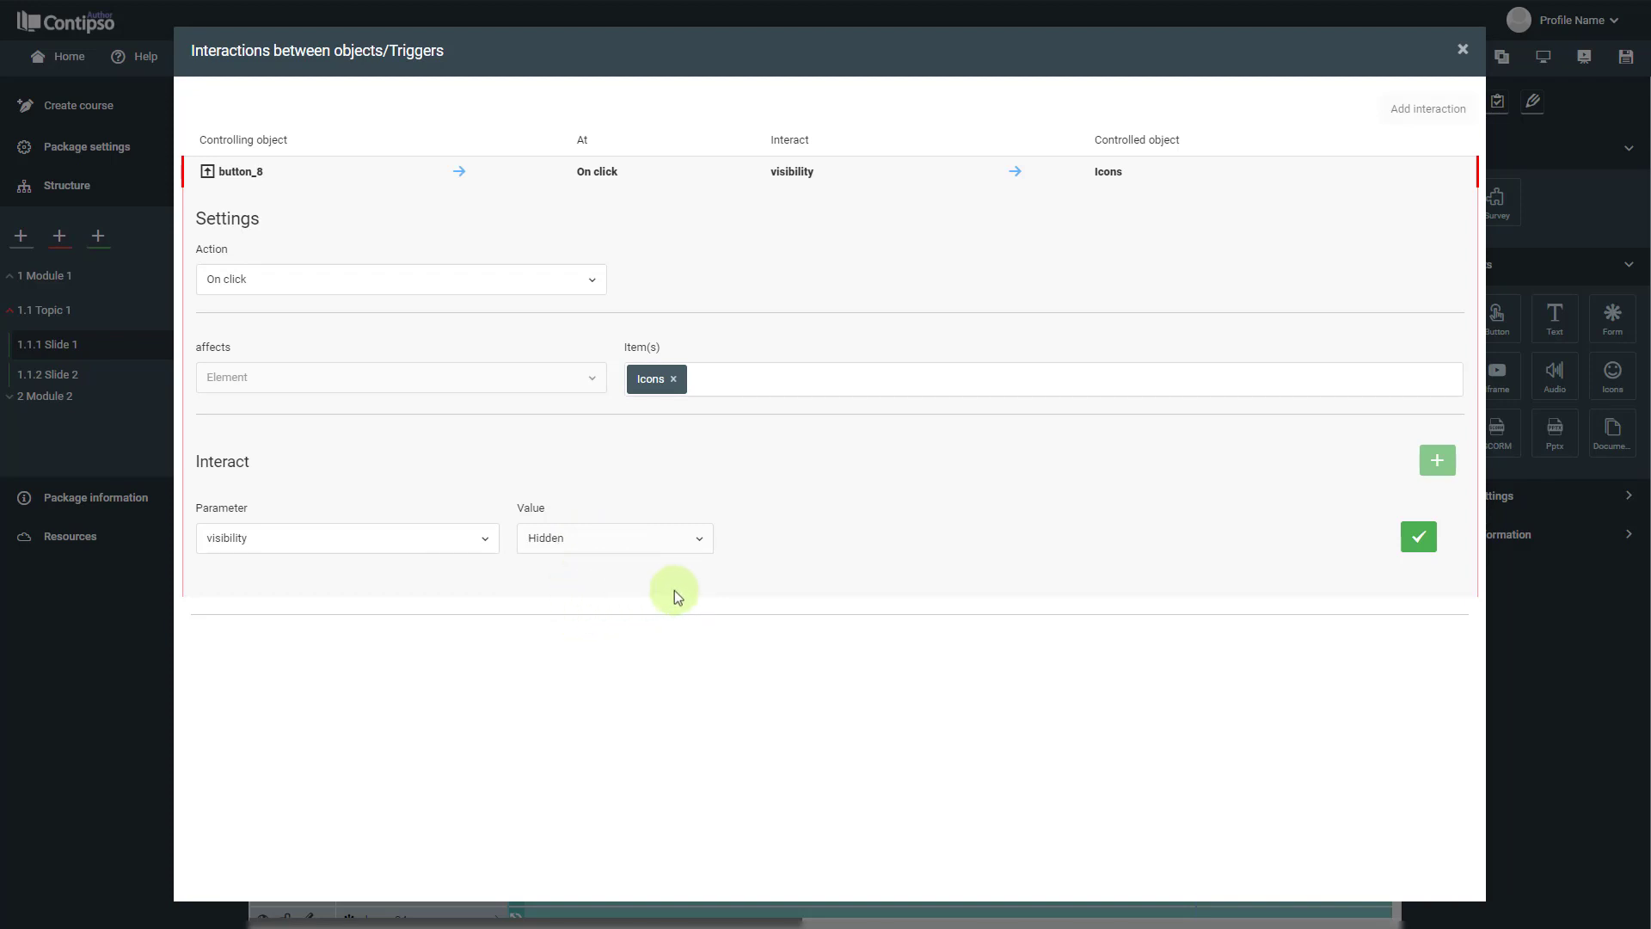
left_click(1417, 540)
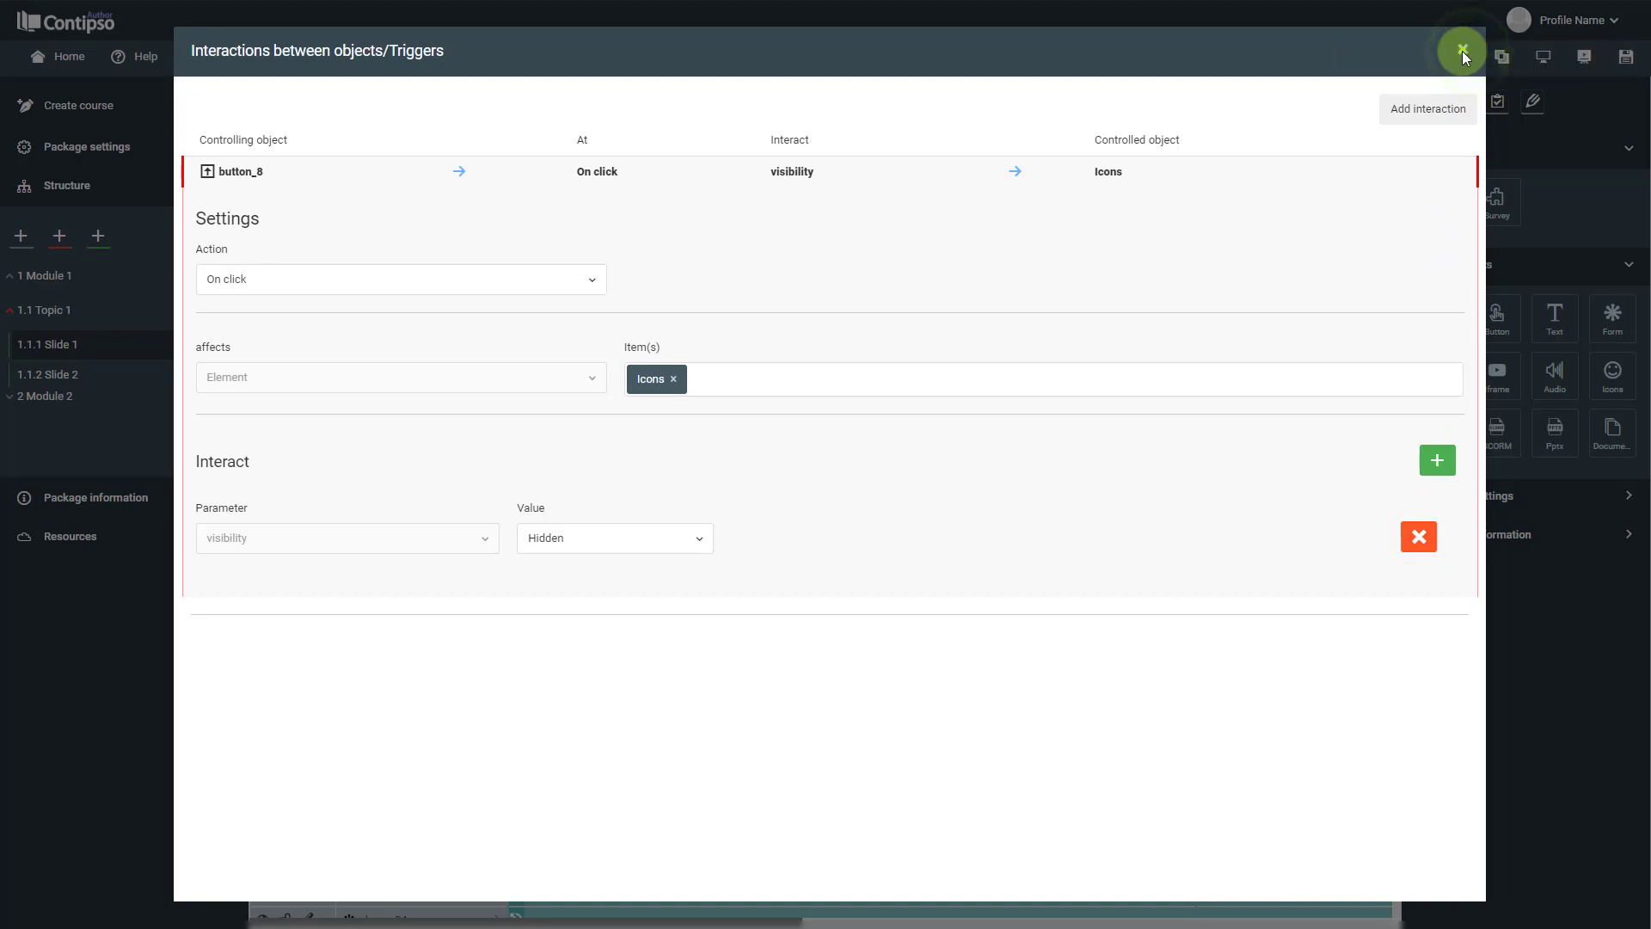
left_click(1463, 52)
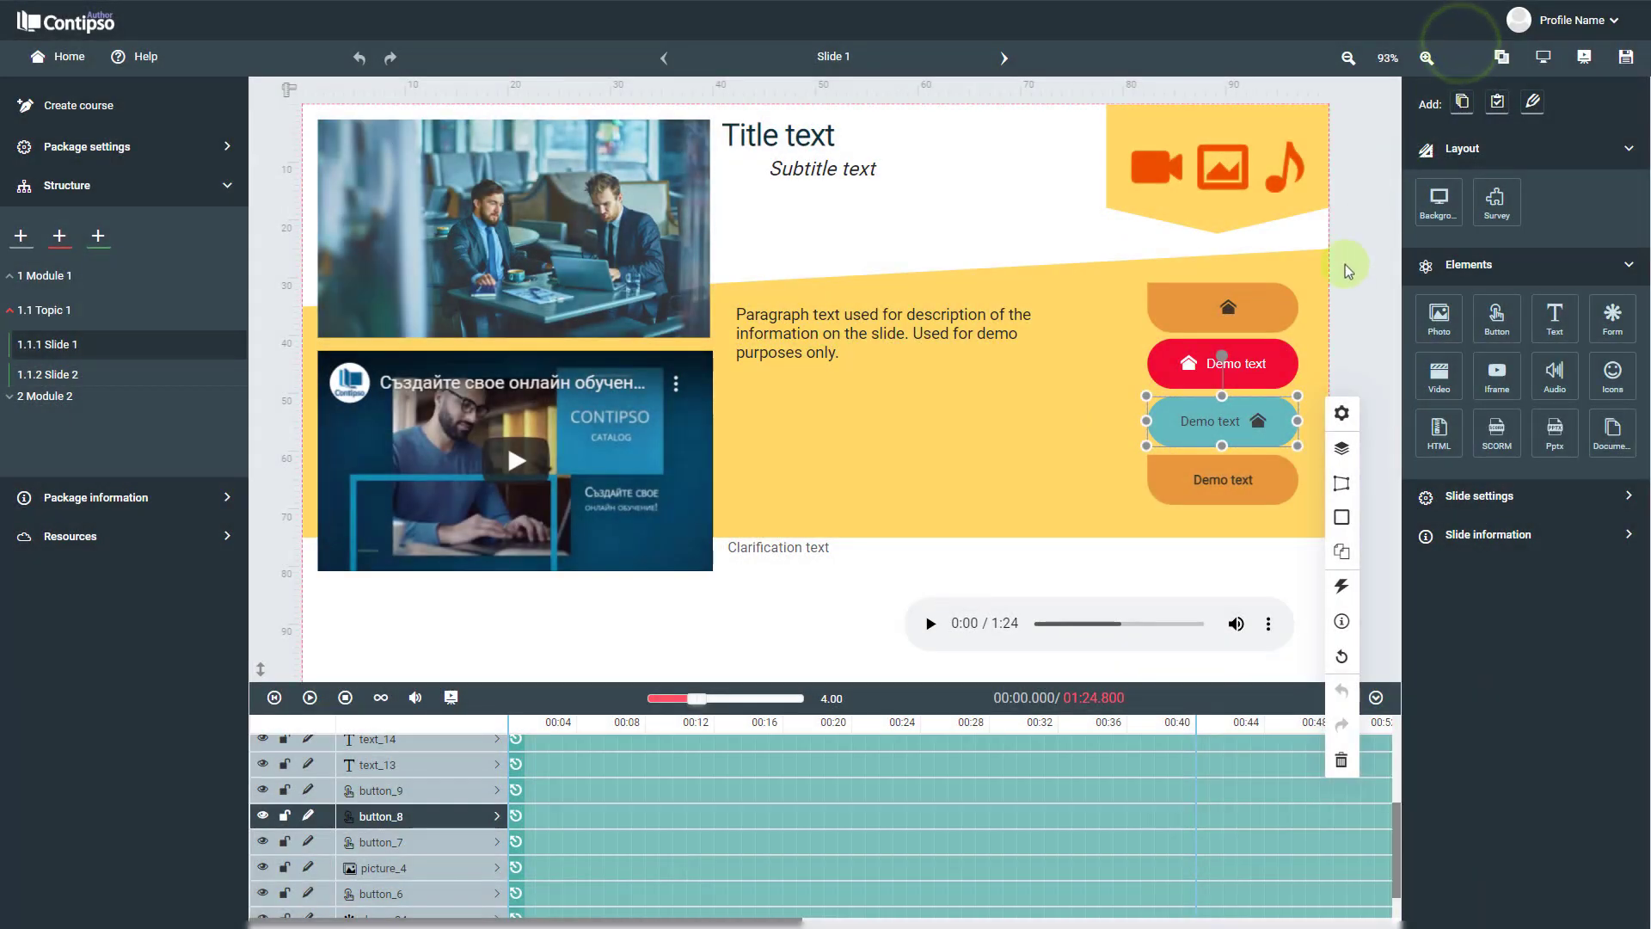
- Add an interaction to the orange Demo text button below the teal one, triggered by the On click action
left_click(1232, 492)
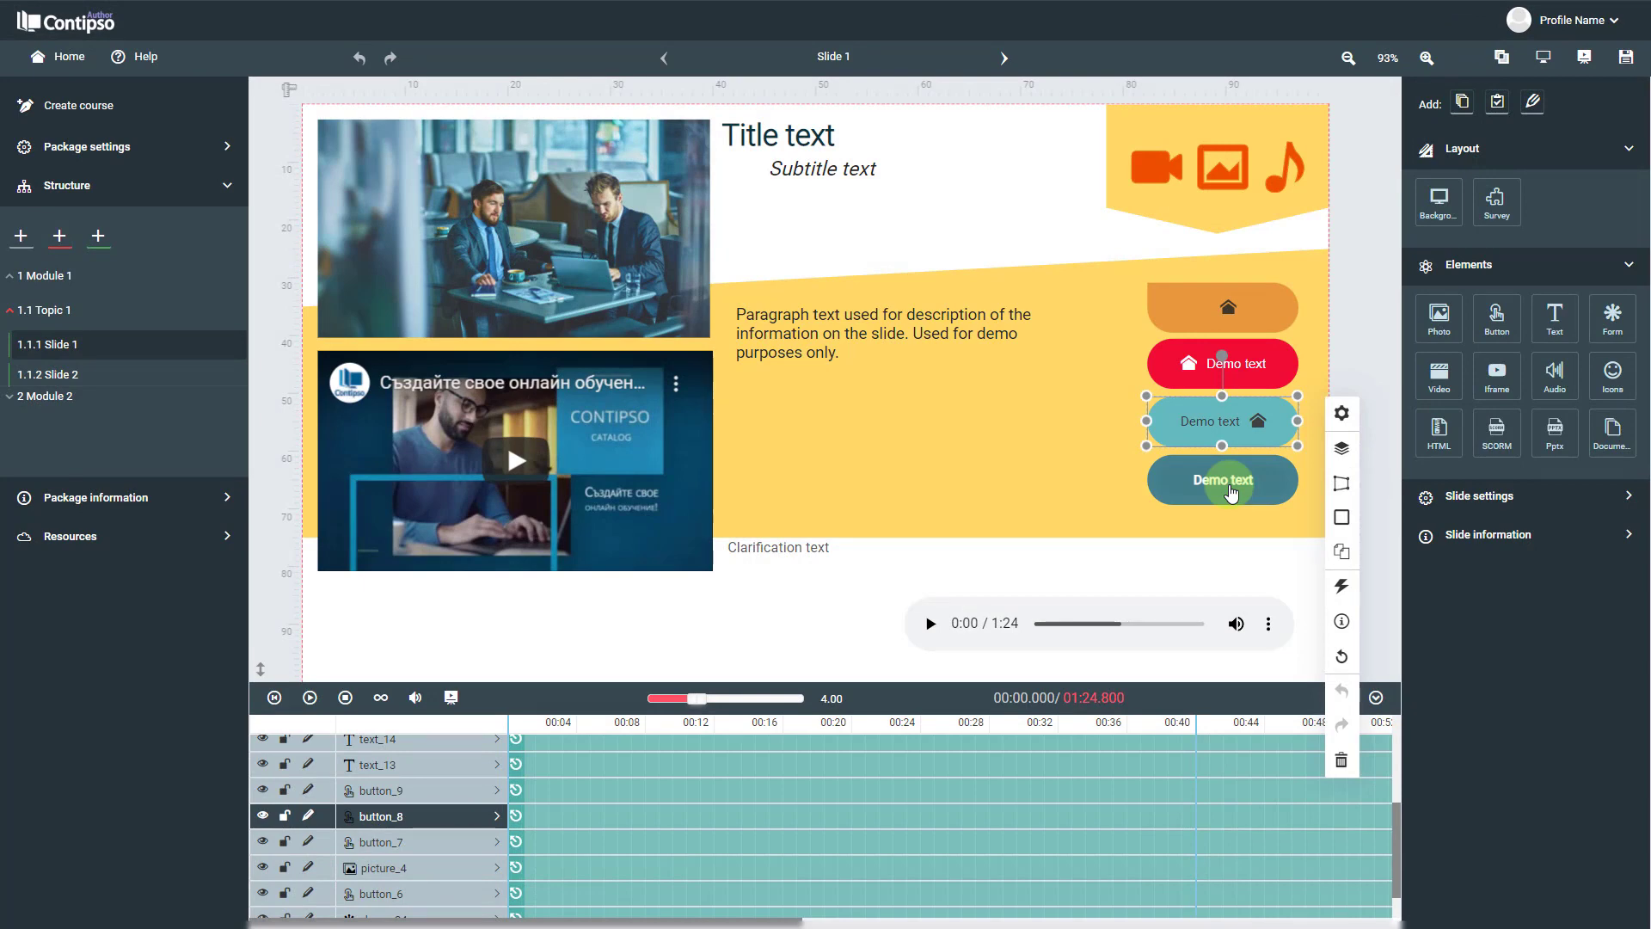
left_click(1343, 645)
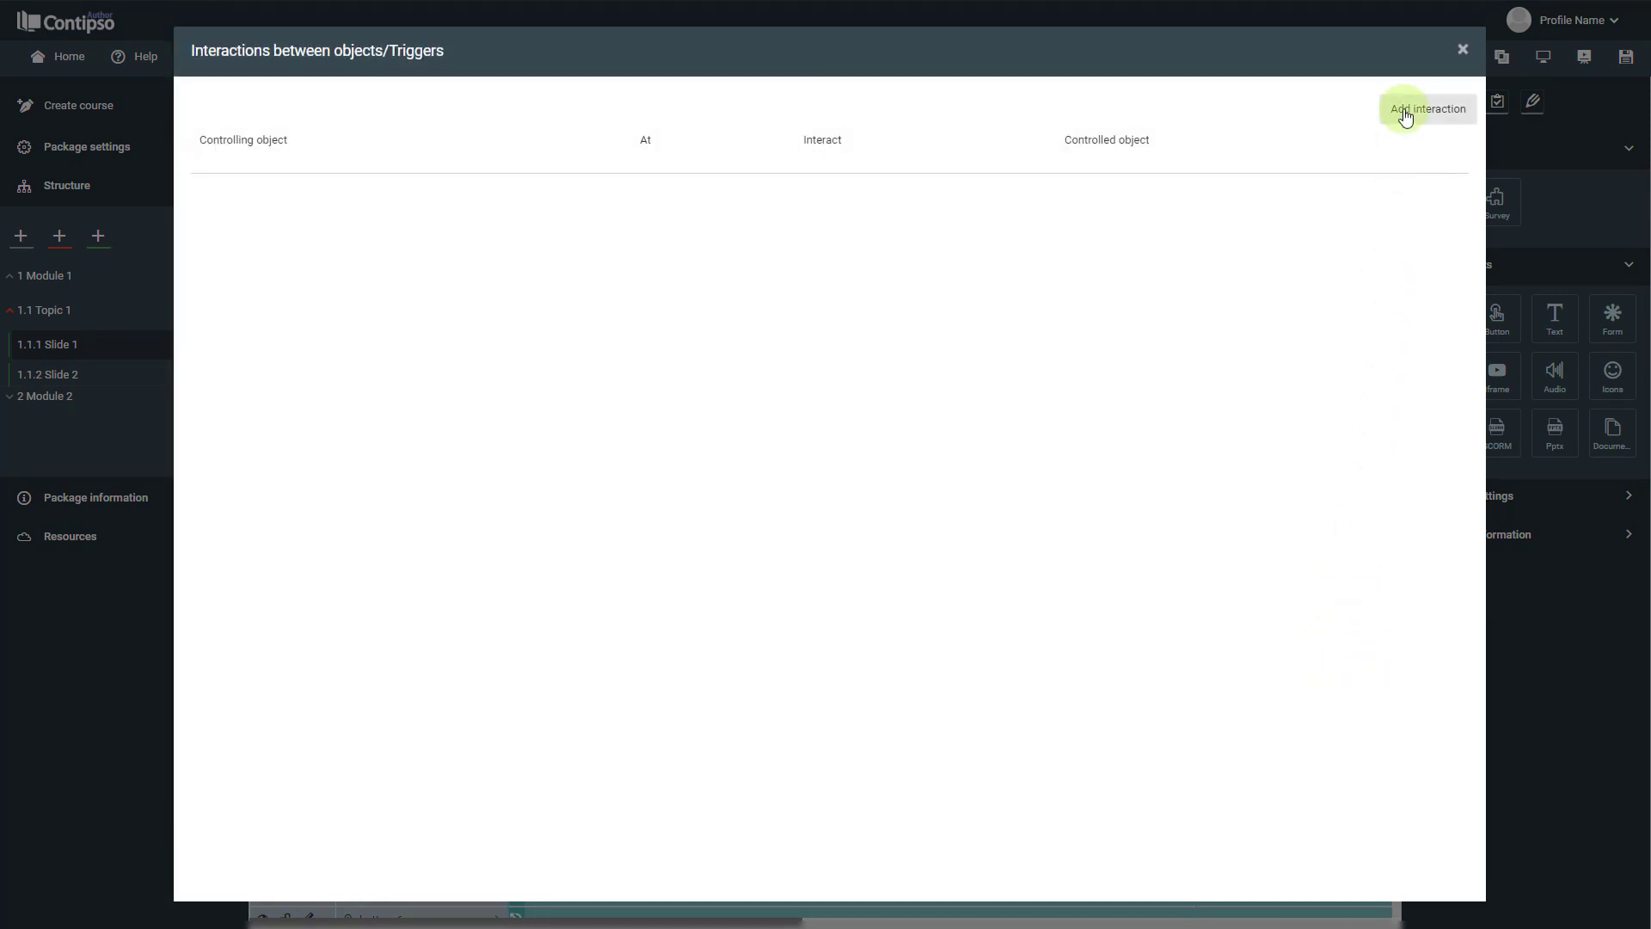
left_click(1405, 117)
left_click(387, 280)
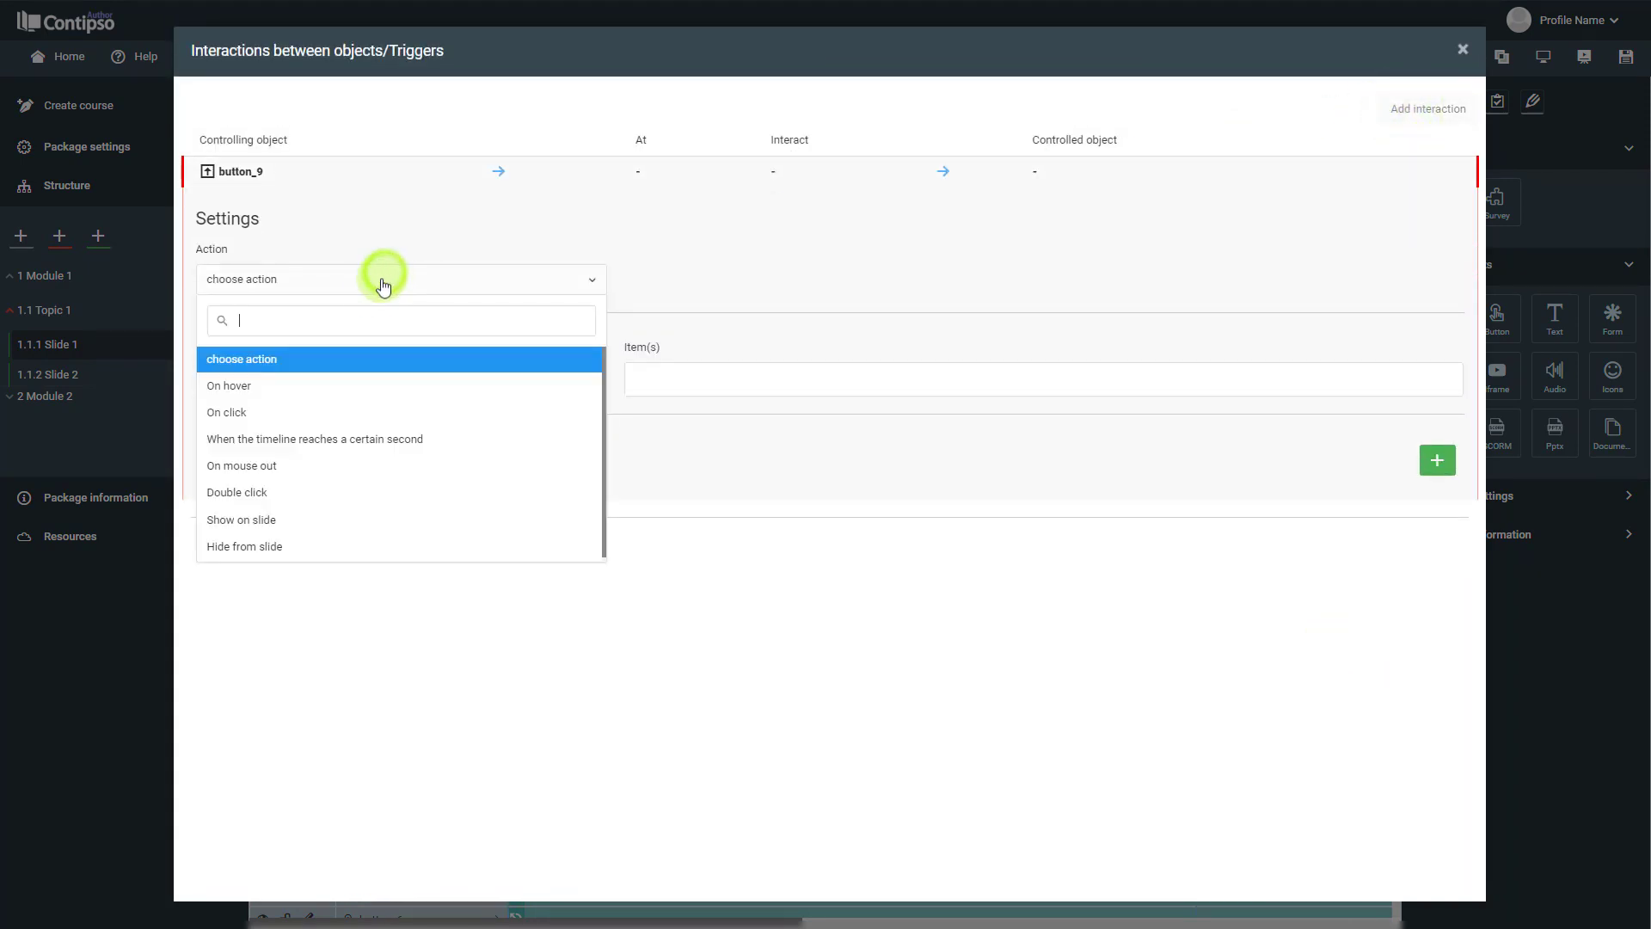
left_click(320, 411)
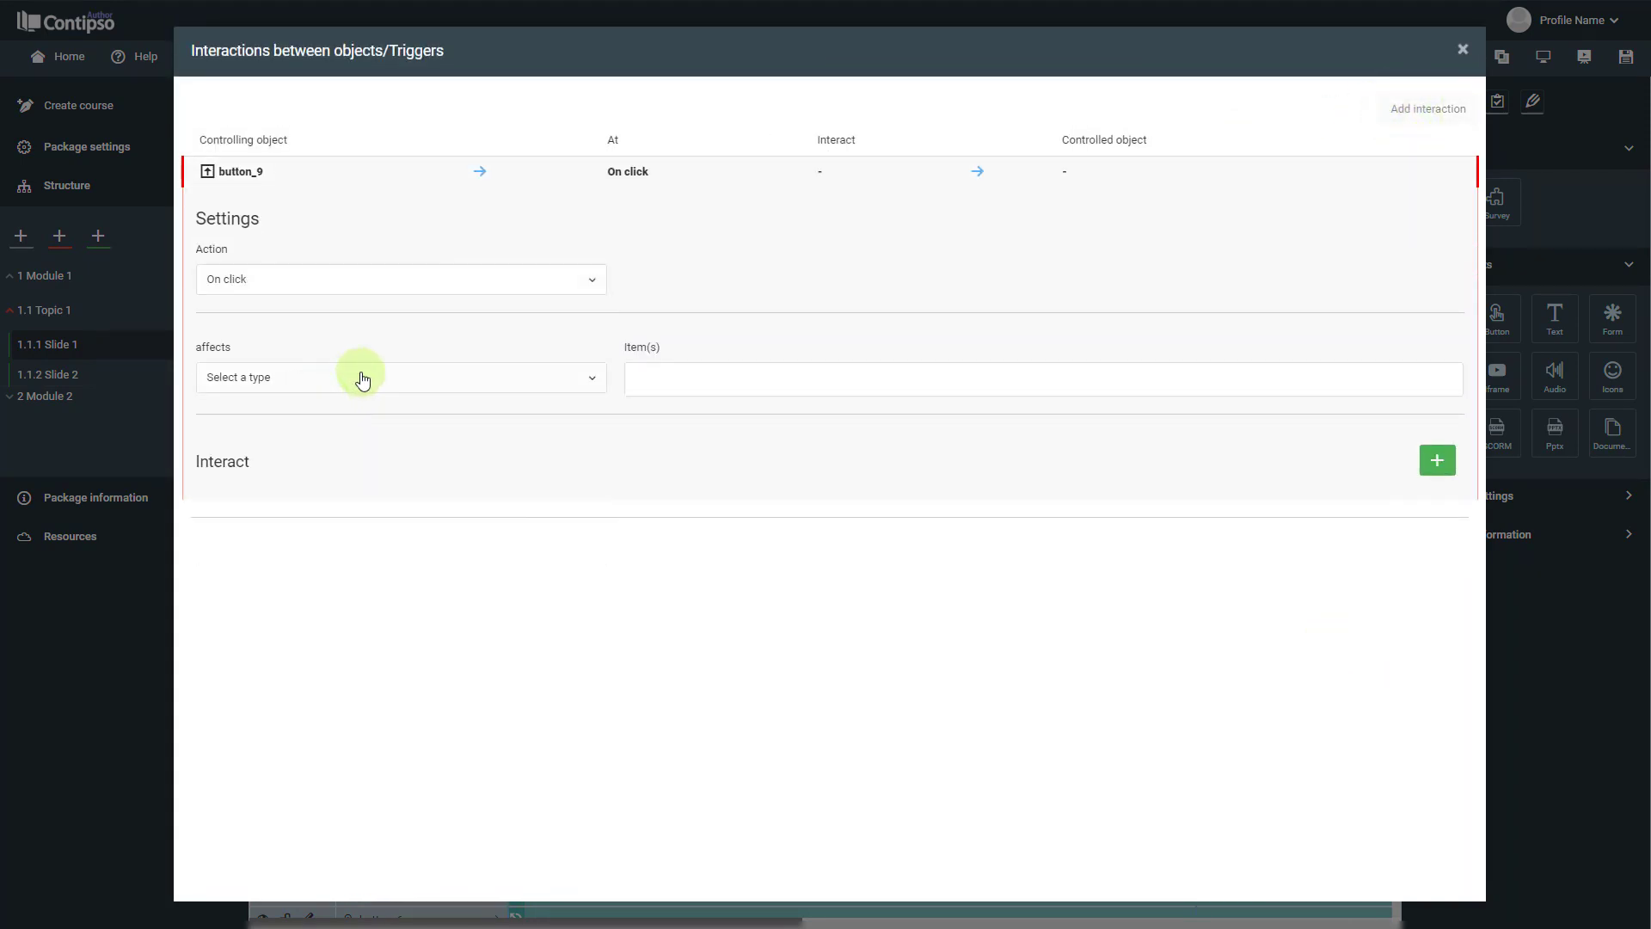
- Make the orange button's interaction affect the Element type, with the saved Icons selection as its item
left_click(359, 377)
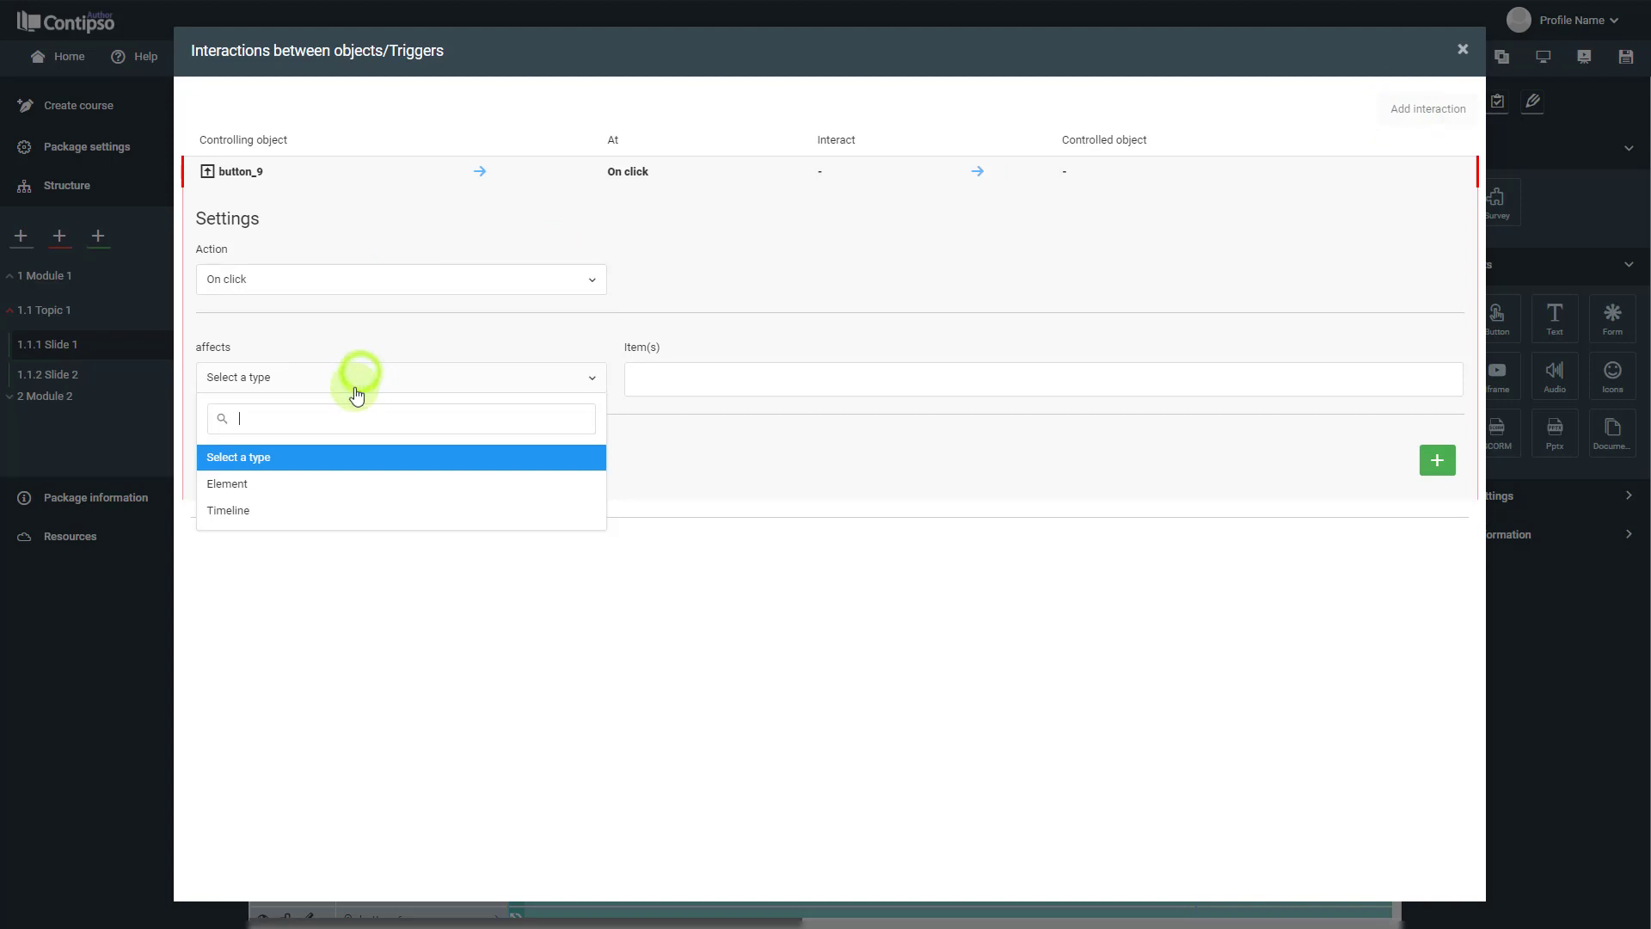
left_click(320, 486)
left_click(674, 375)
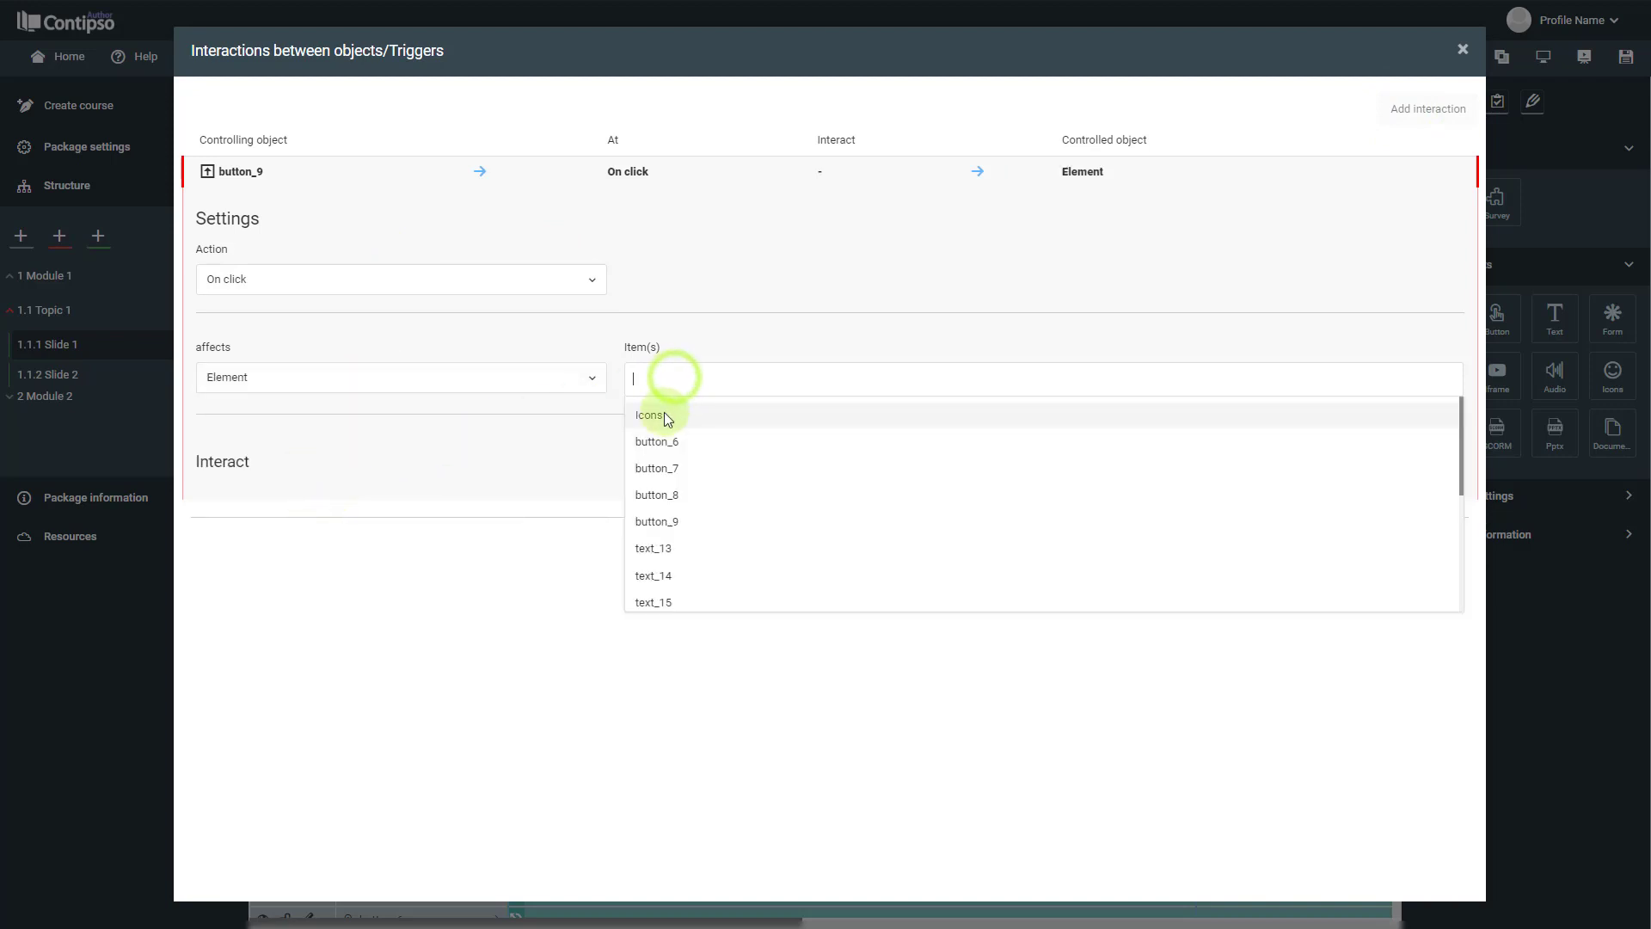
left_click(656, 416)
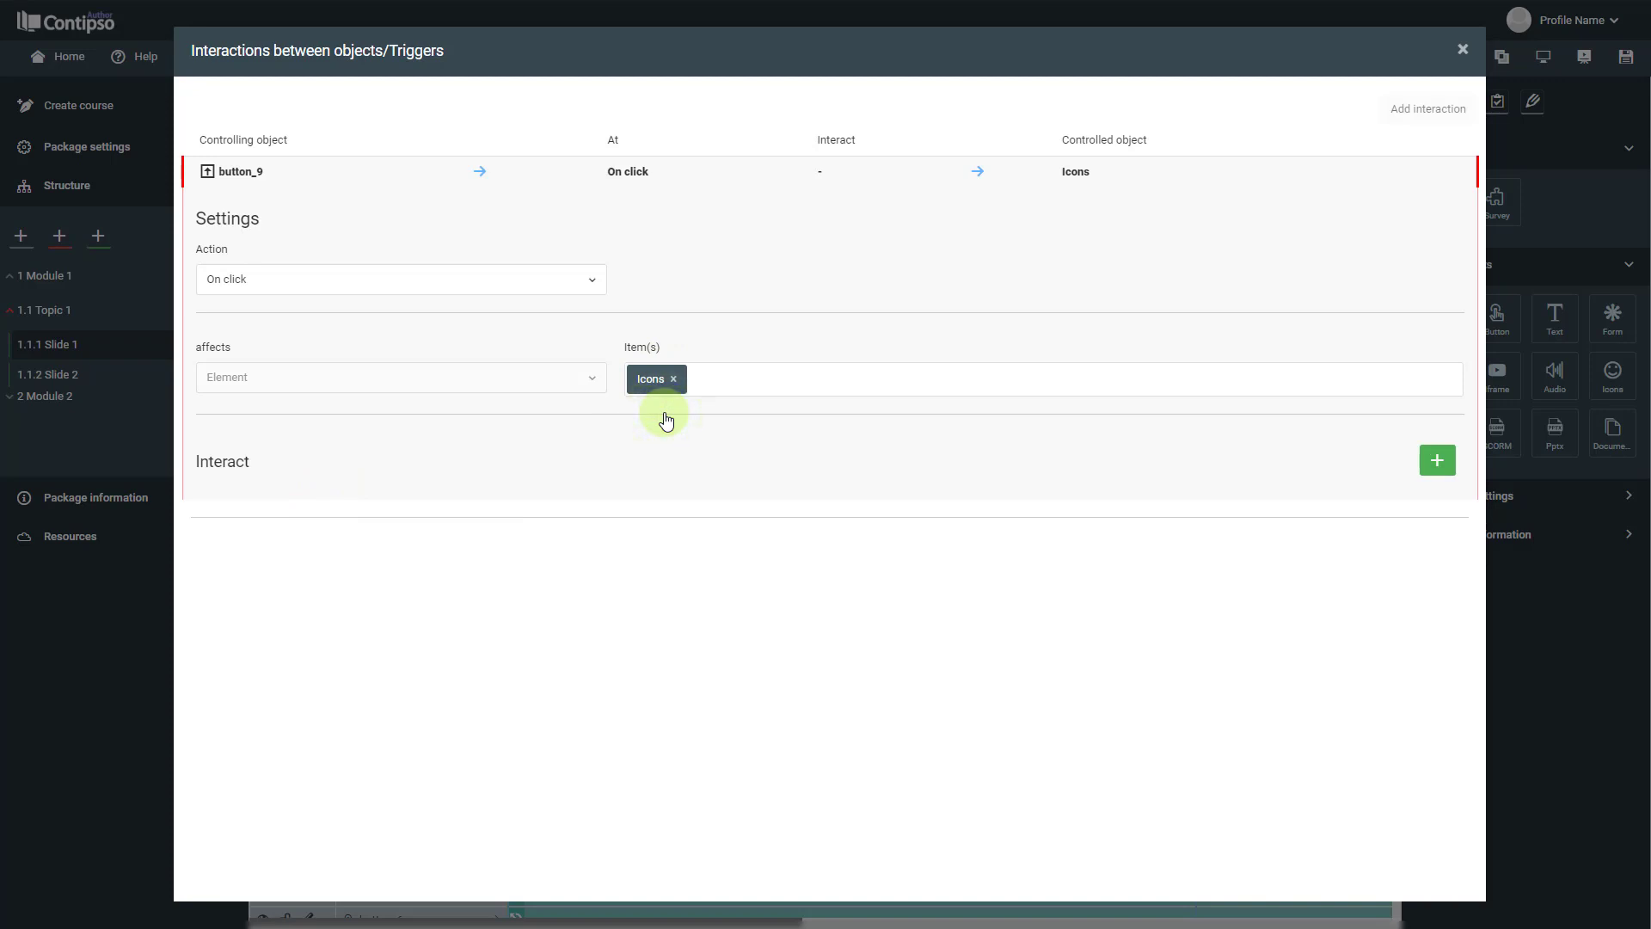
- Give the orange button's interaction a visibility parameter with the value Visible, apply it and close the interactions dialog
left_click(1436, 459)
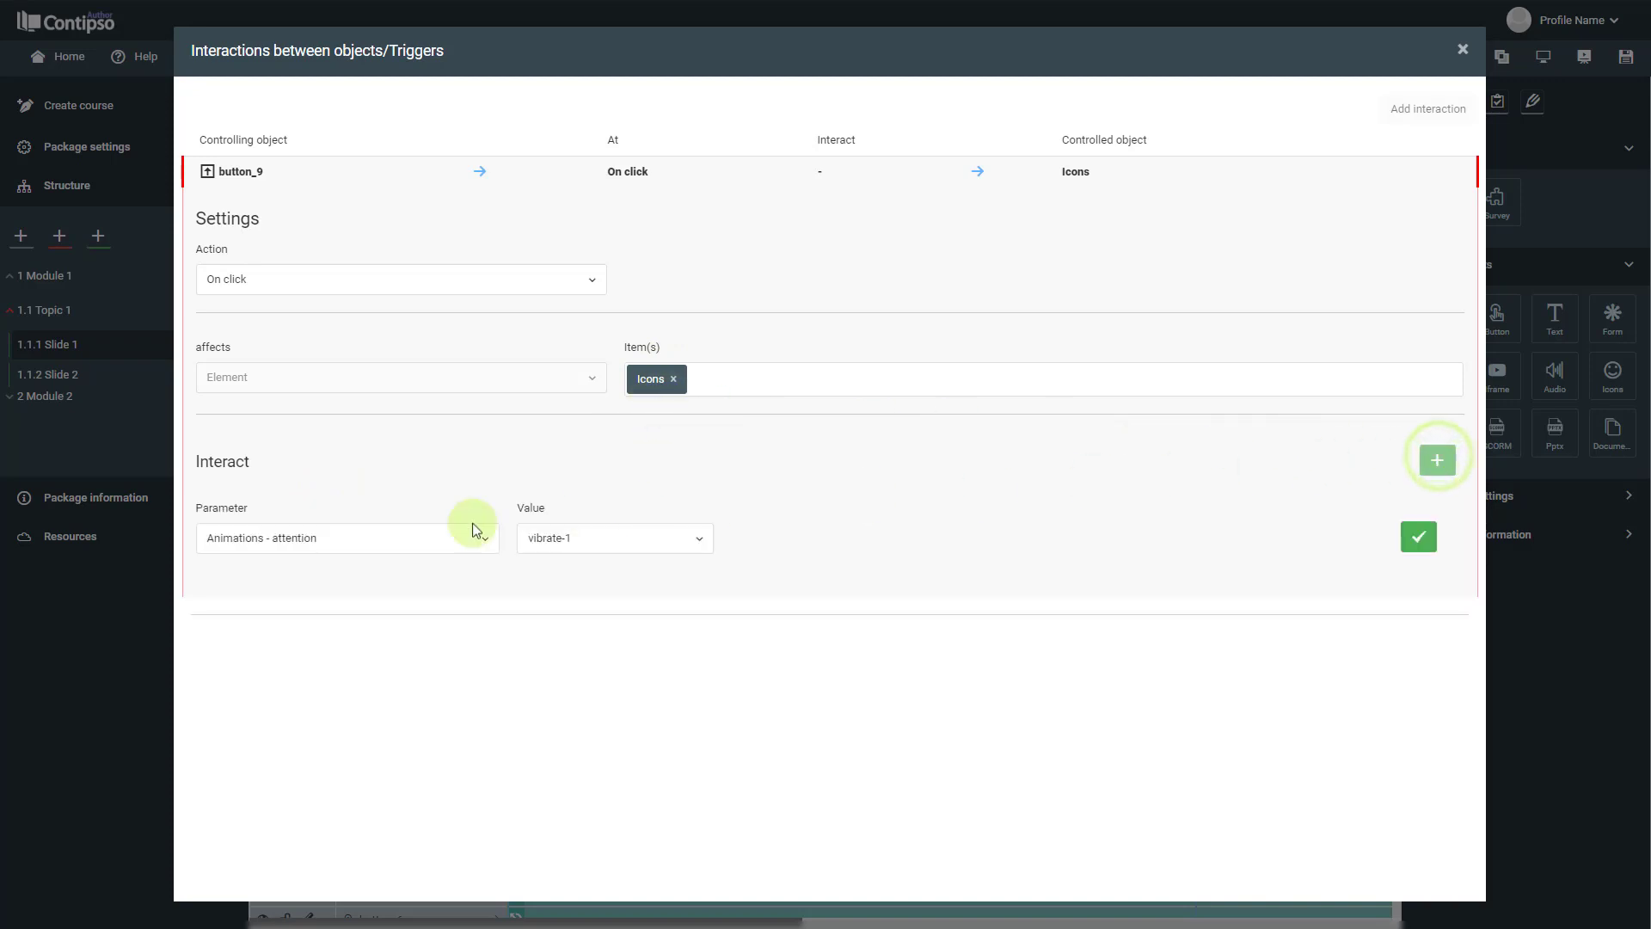
left_click(298, 539)
scroll(313, 747, "down", 5)
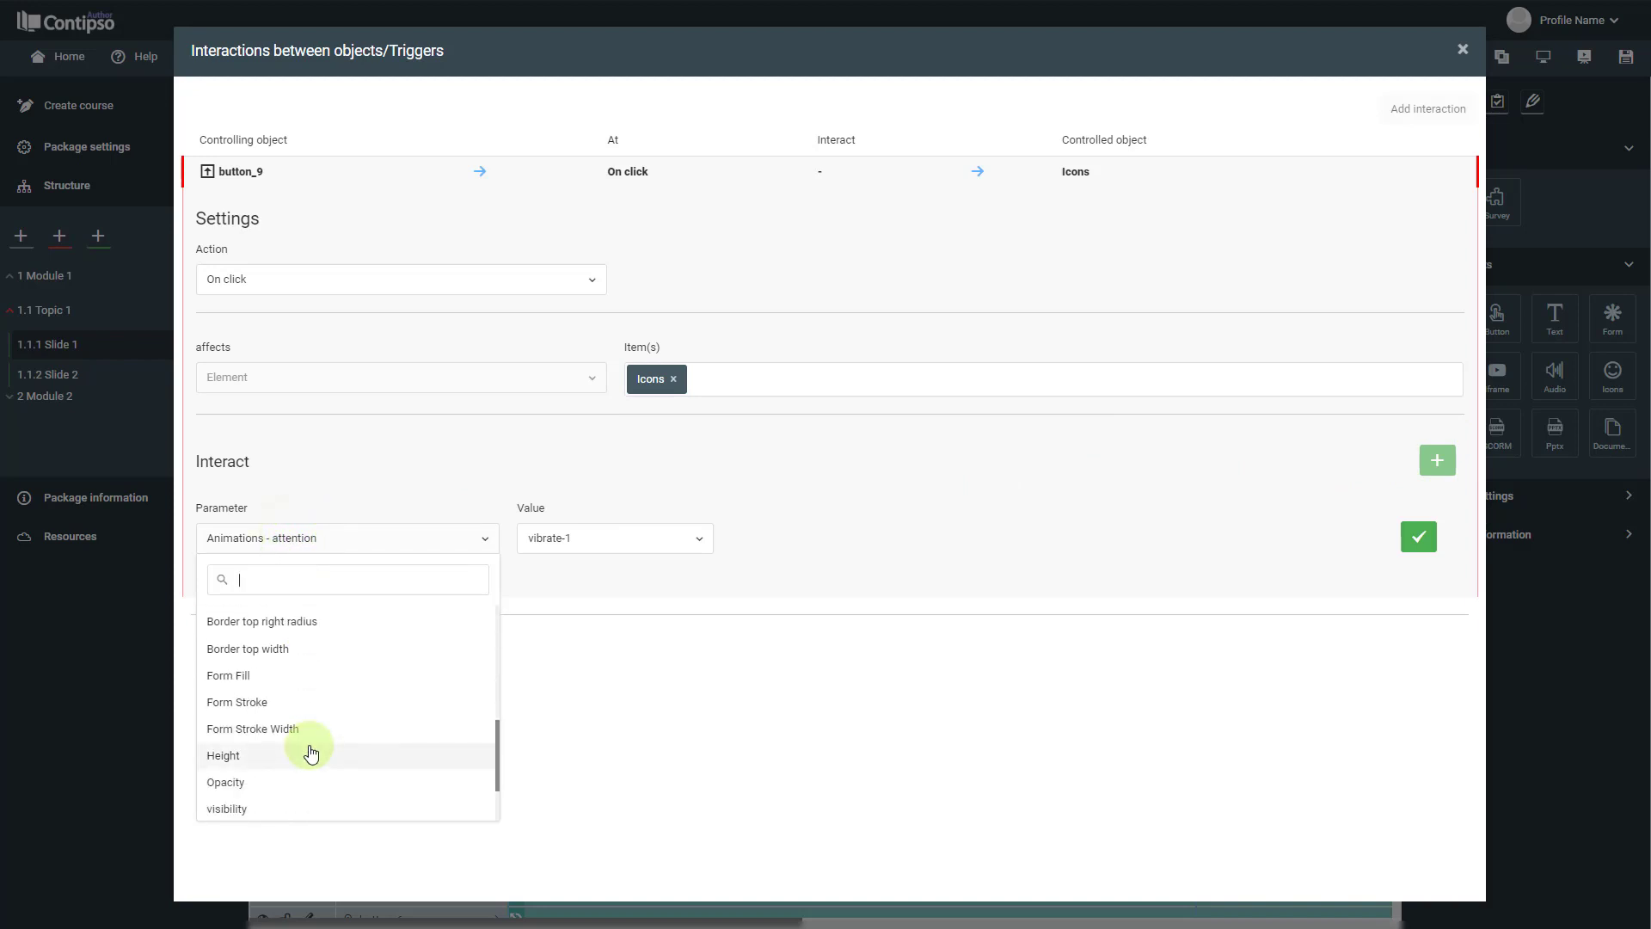
scroll(311, 750, "down", 2)
left_click(278, 722)
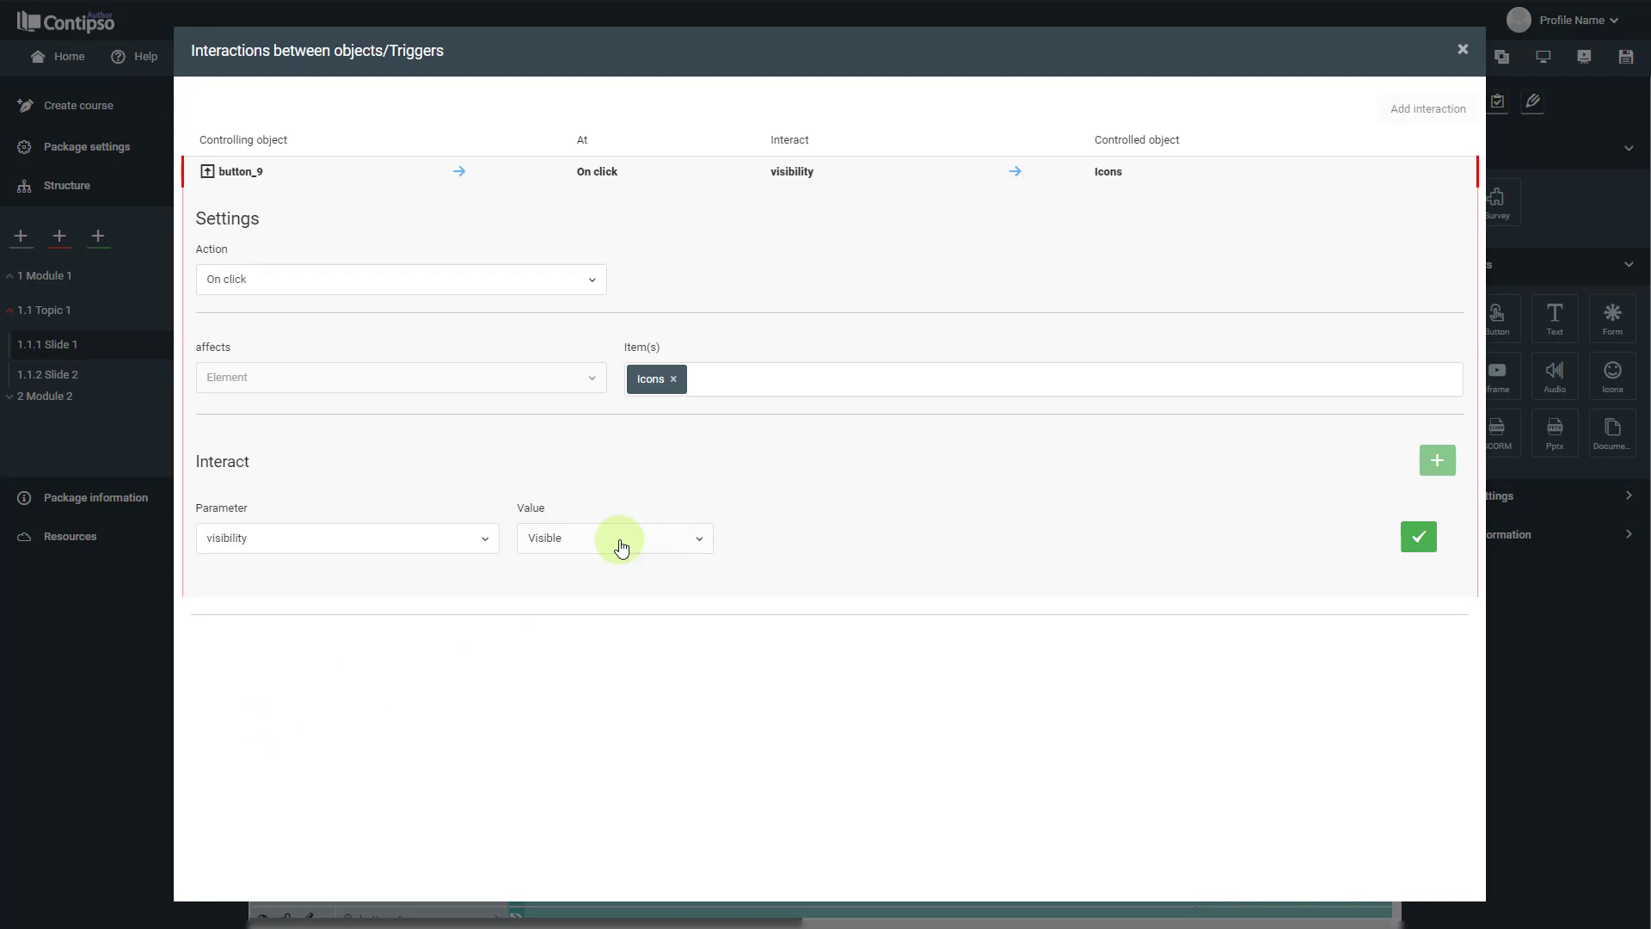
left_click(1419, 537)
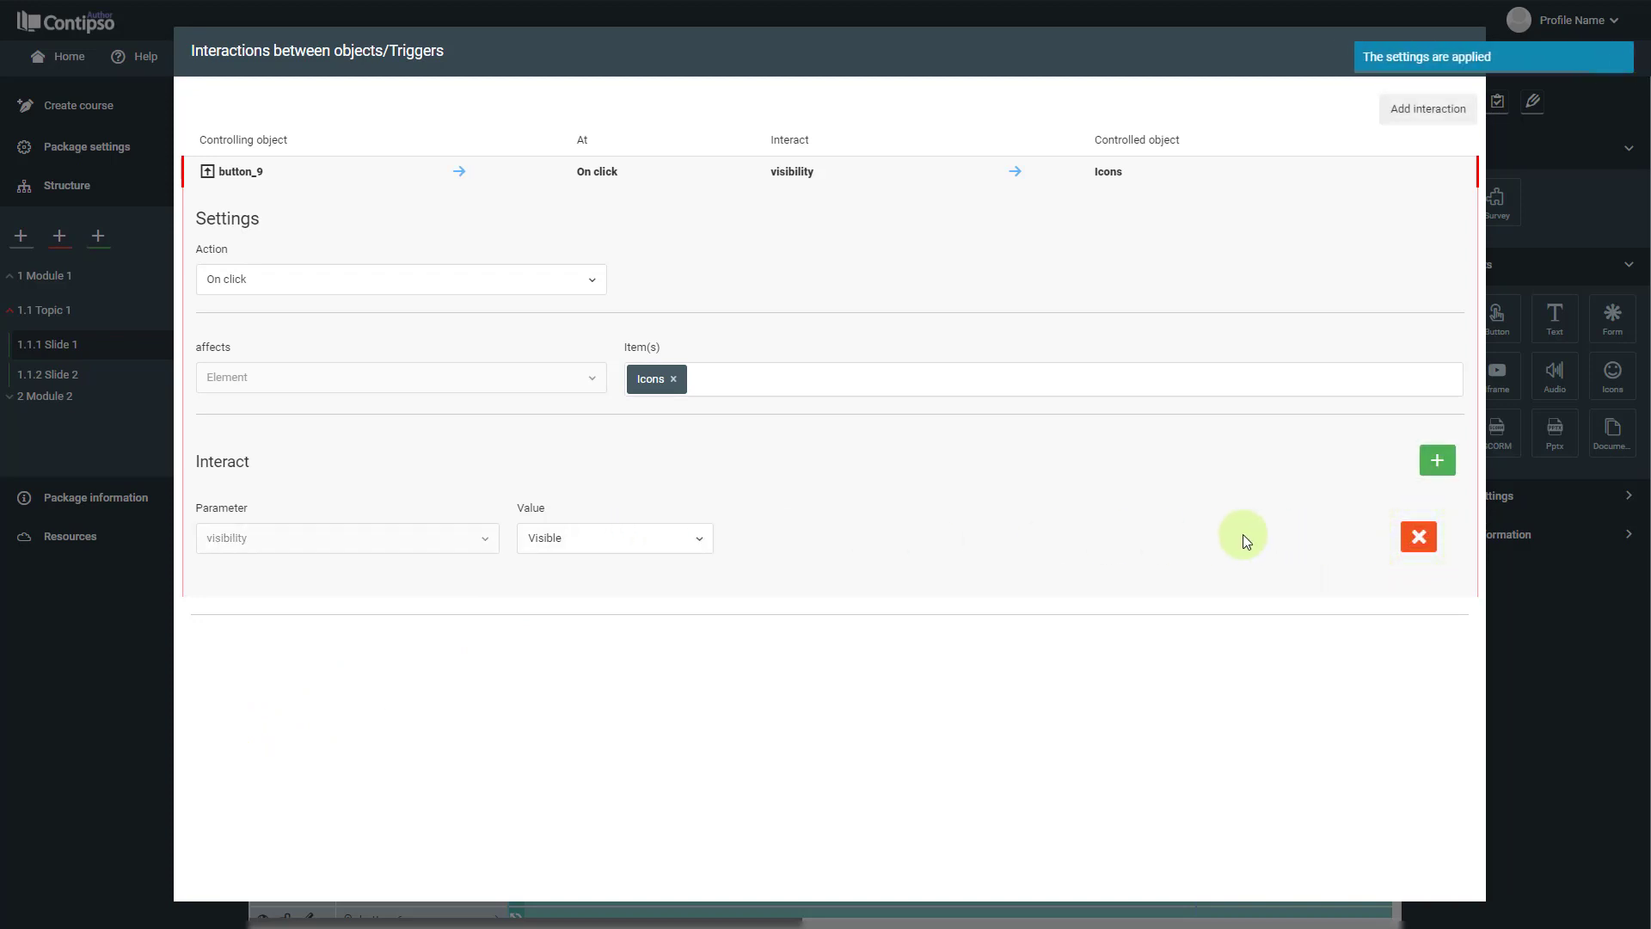
left_click(1426, 66)
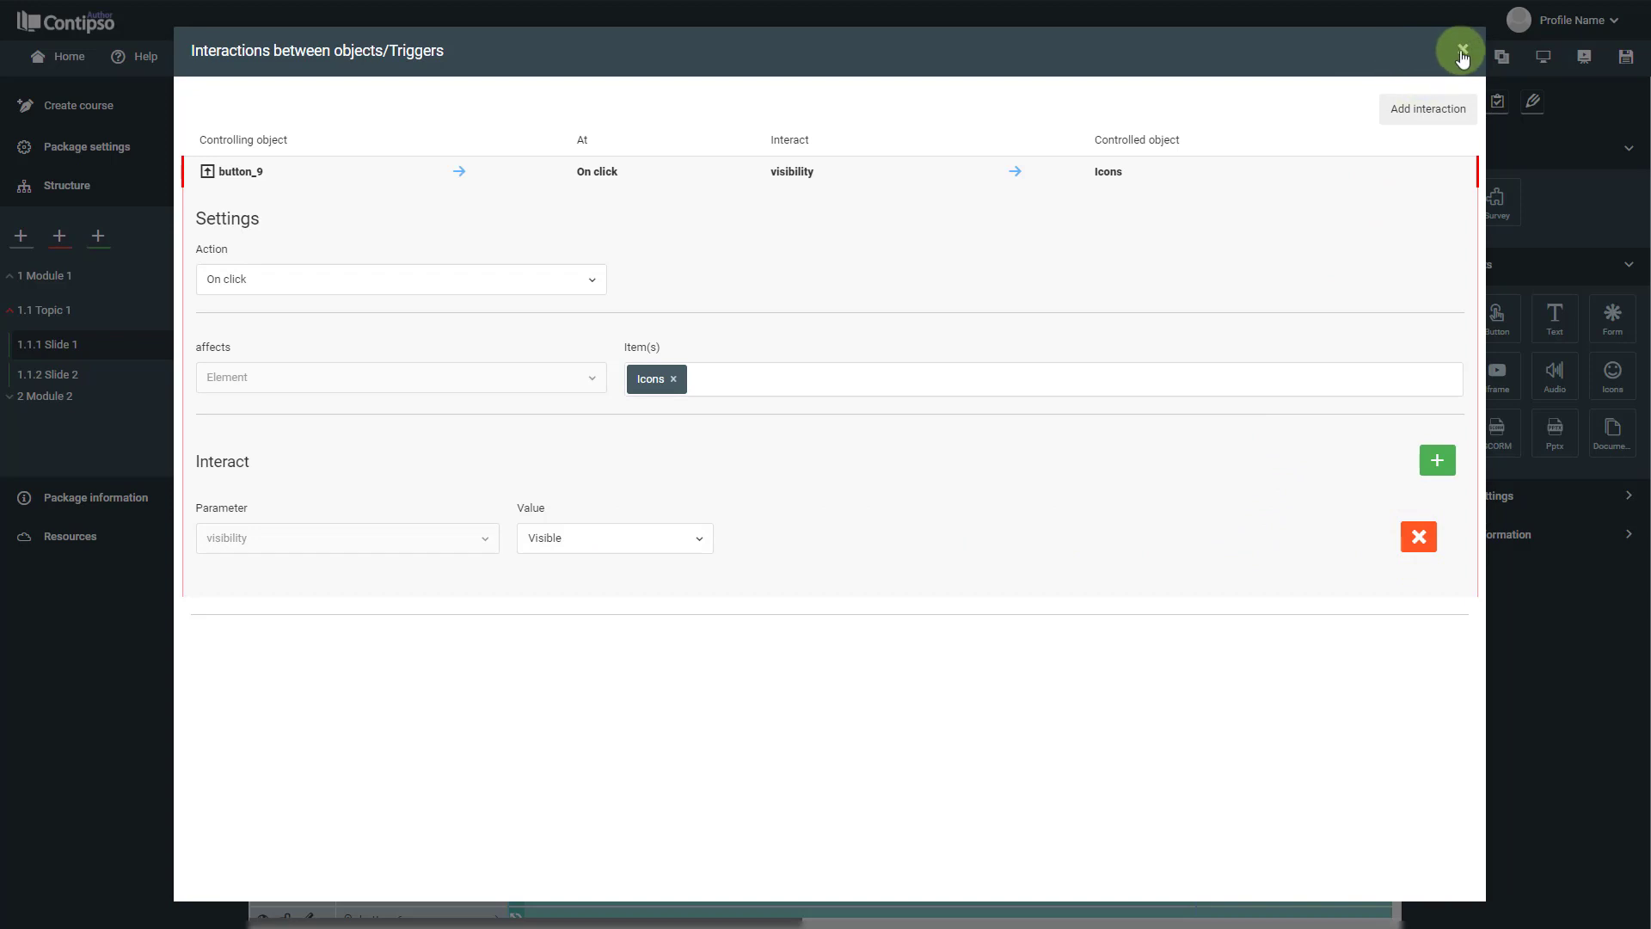
- Close the interactions dialog and save the changes made to Slide 1
left_click(1464, 53)
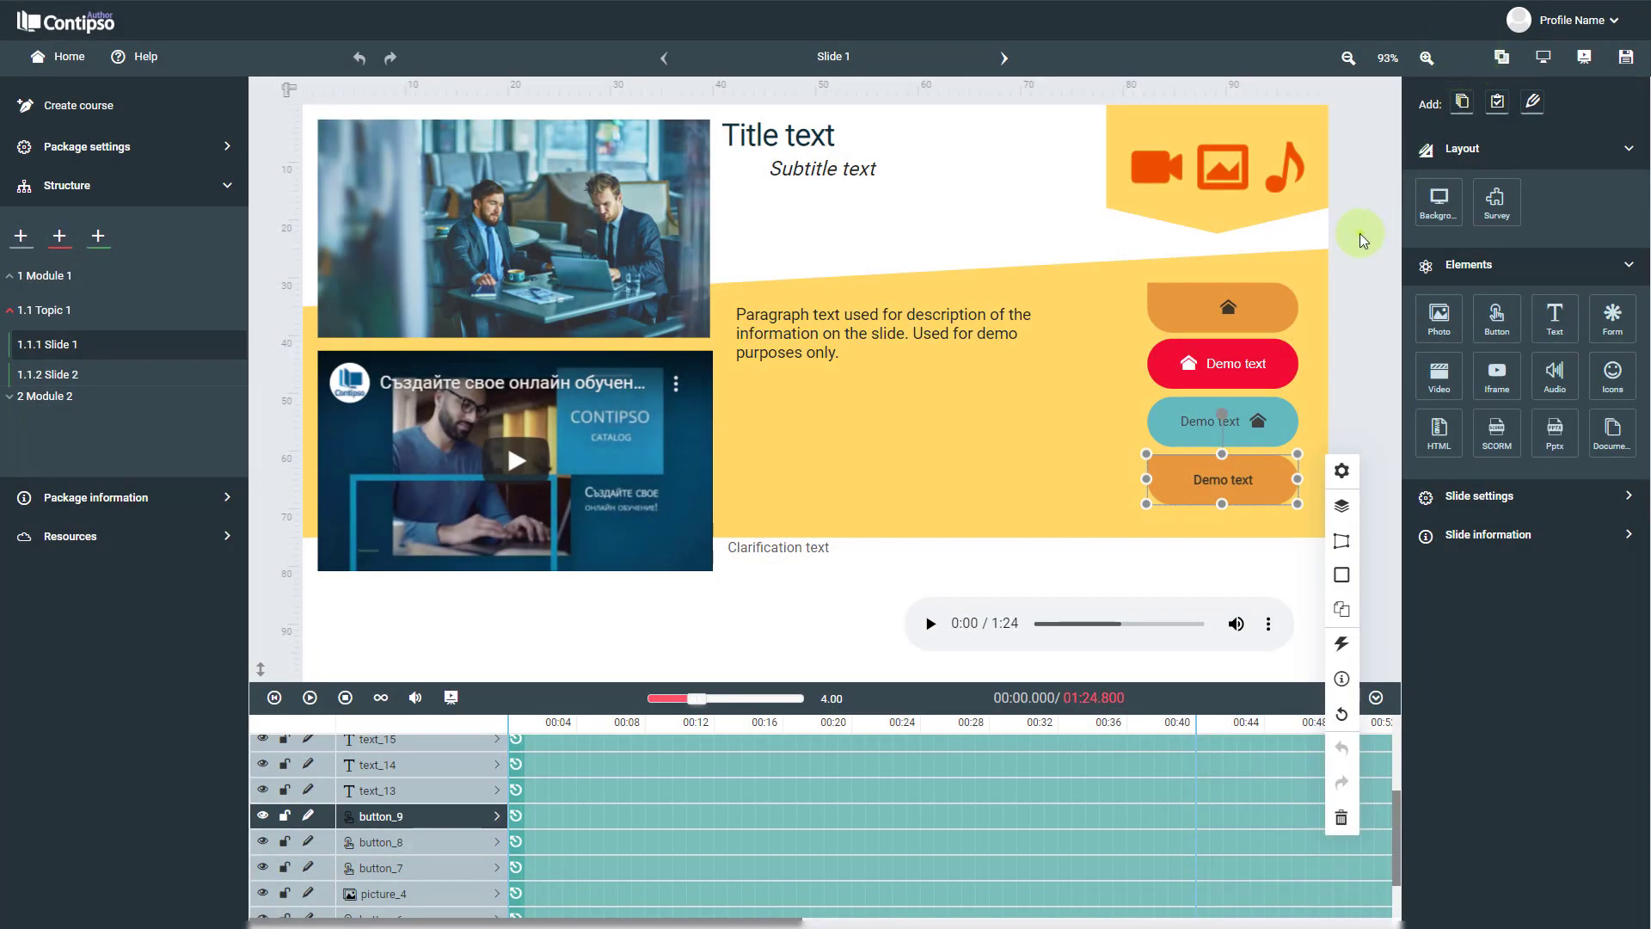
left_click(1626, 58)
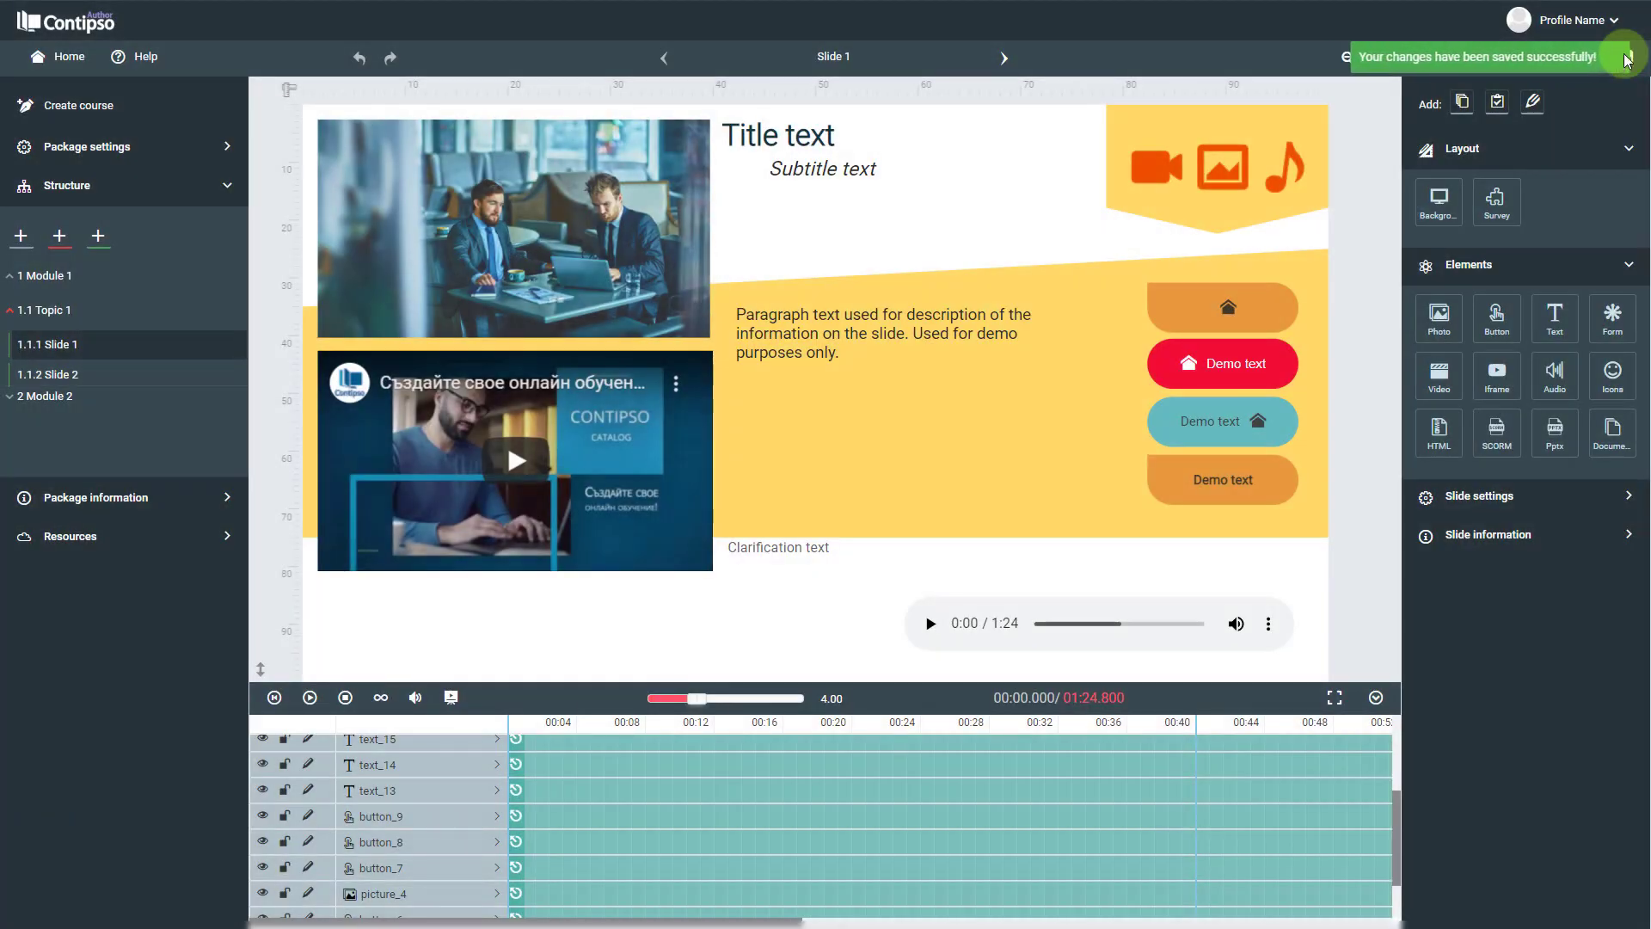
- Preview the slide in full screen and test the click triggers of the teal and lower orange Demo text buttons
left_click(1585, 57)
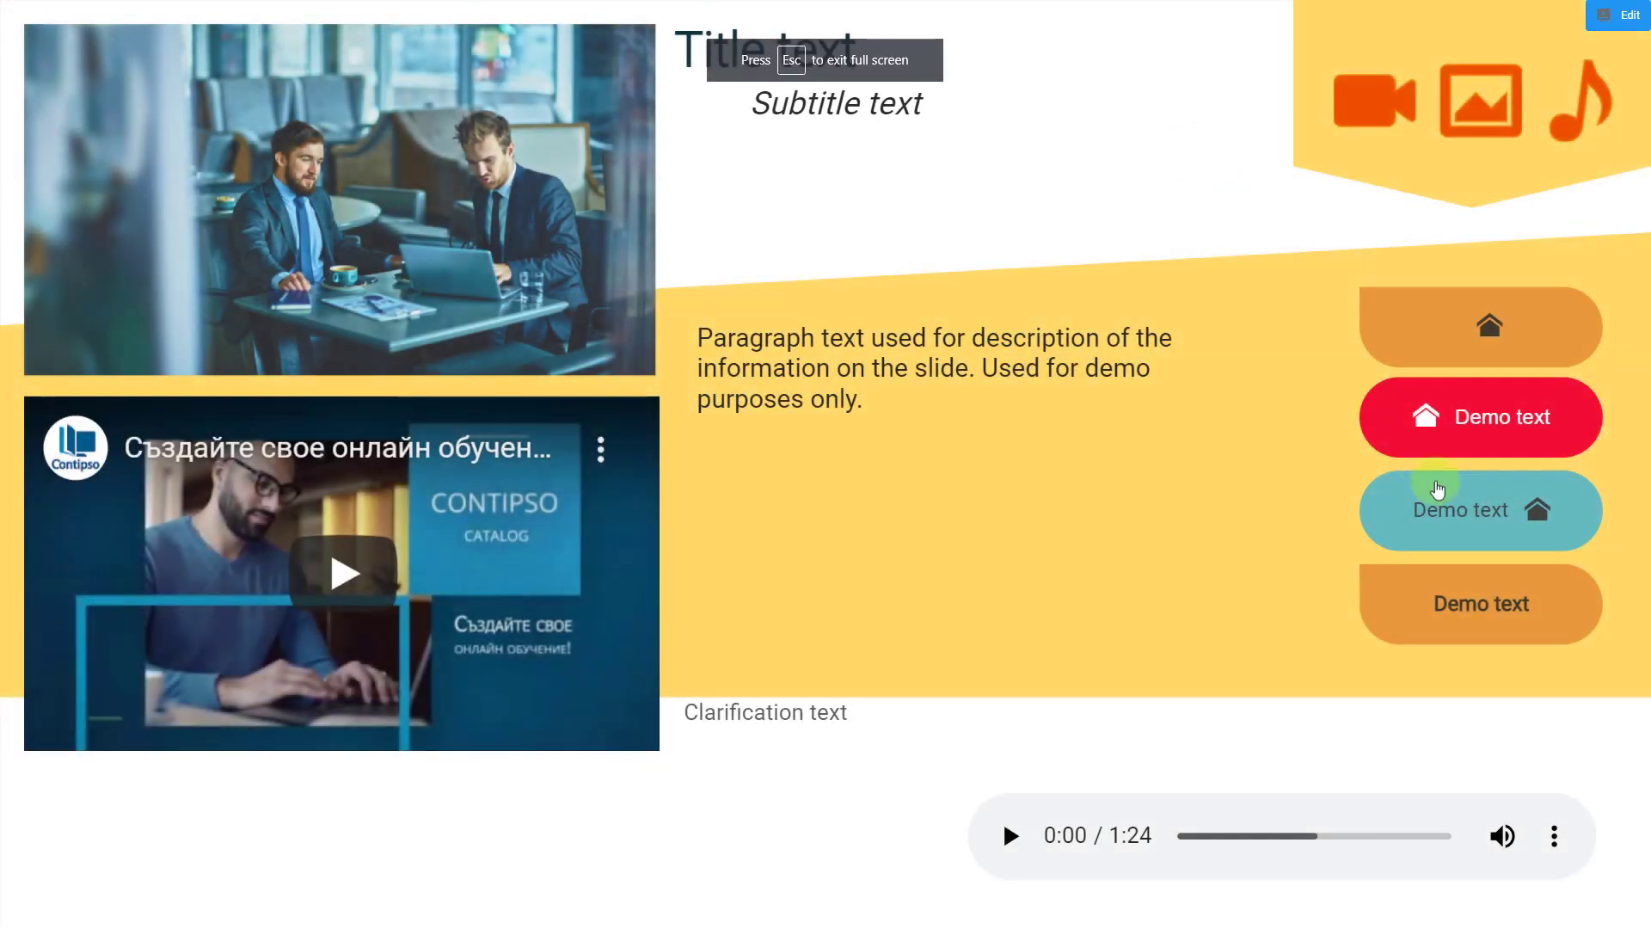
left_click(1449, 502)
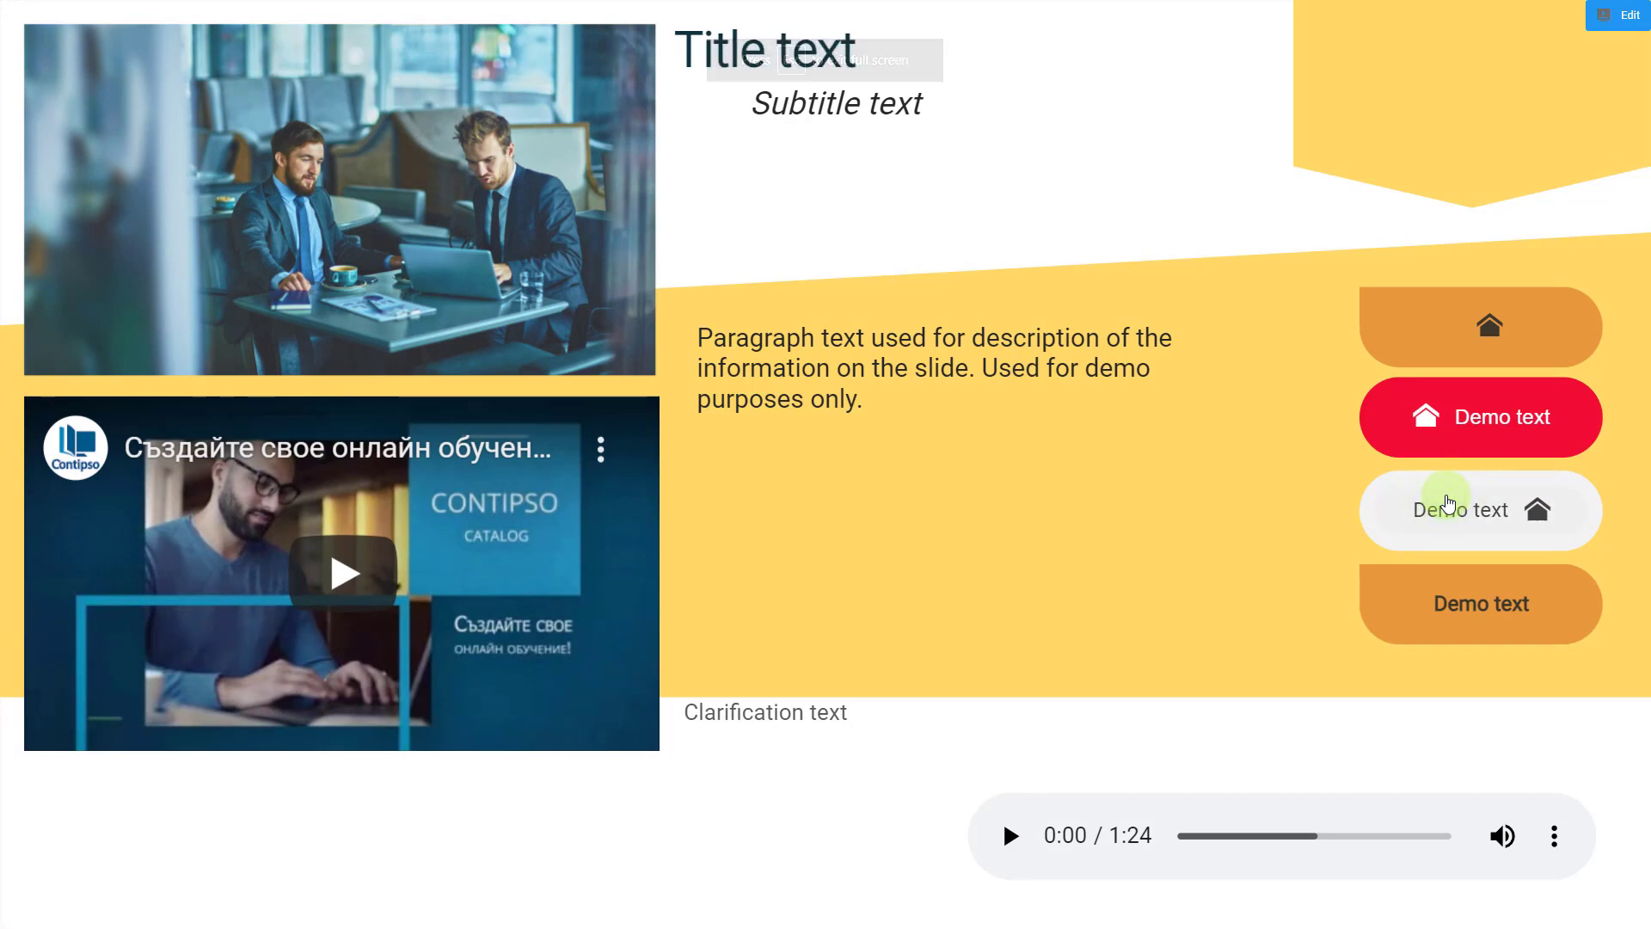
left_click(1442, 600)
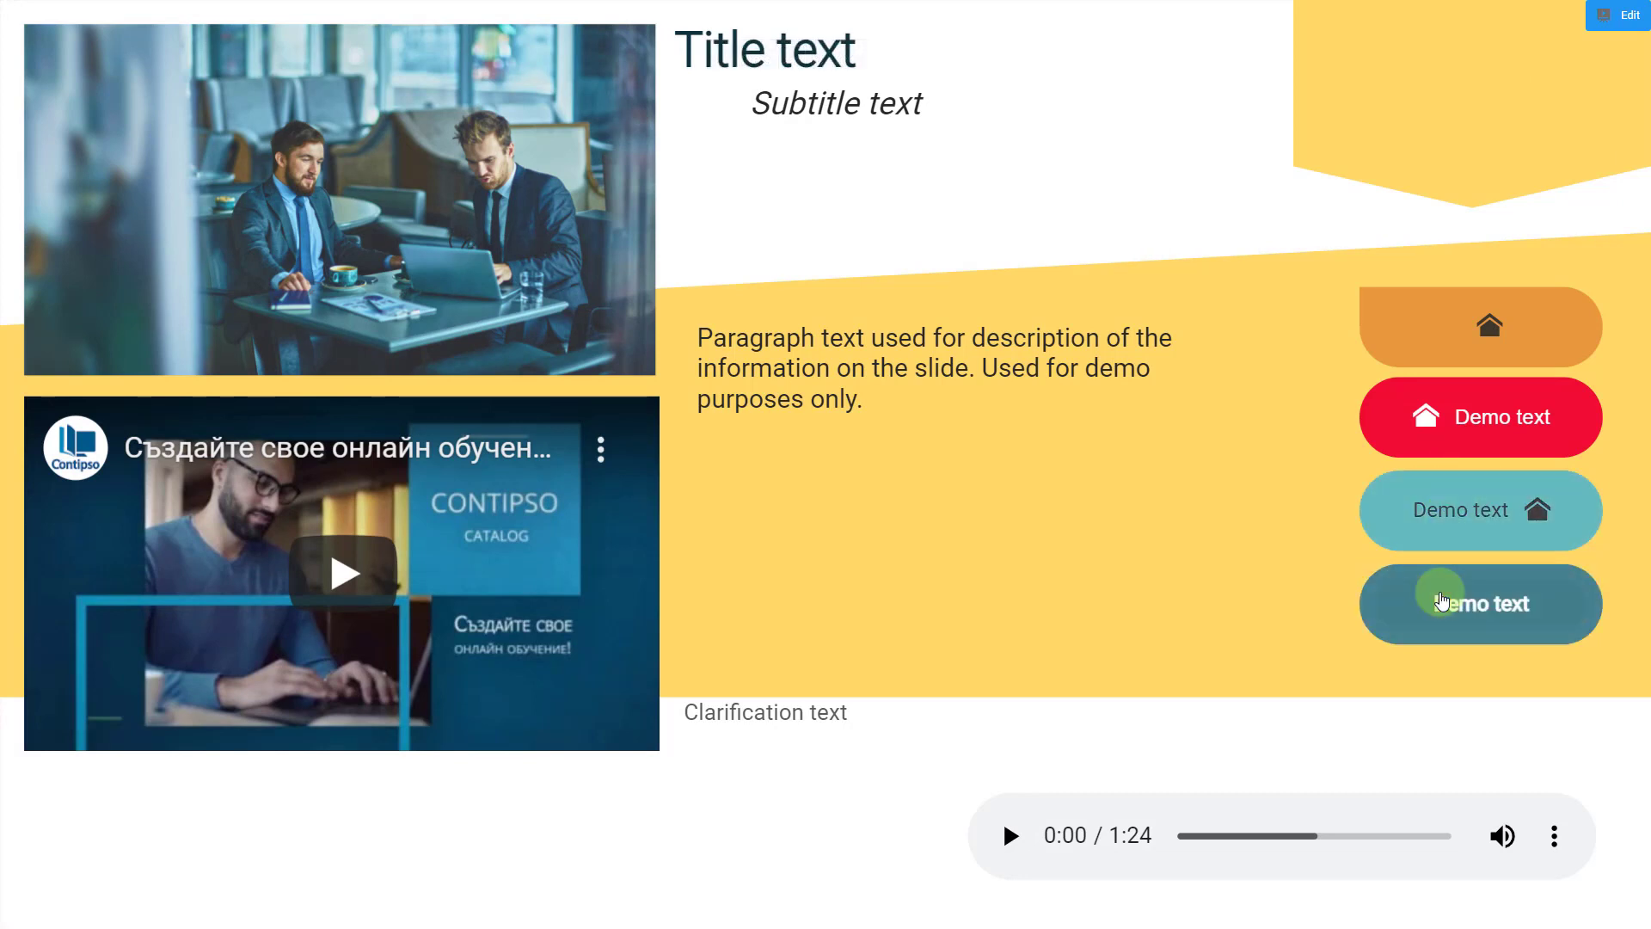
left_click(1442, 600)
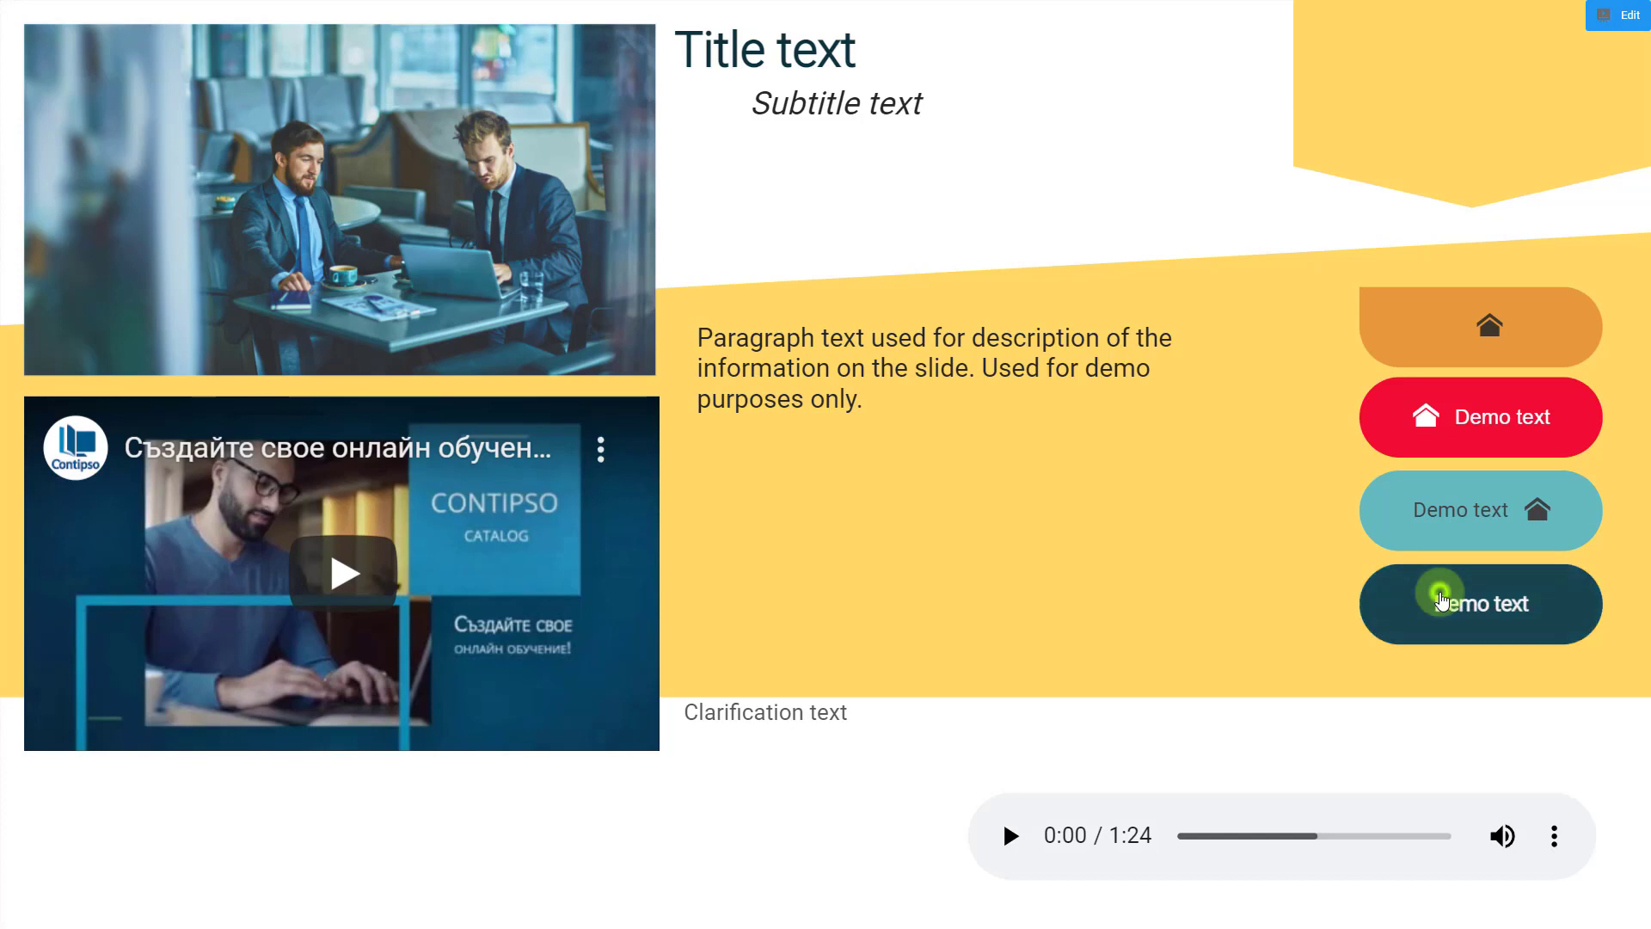